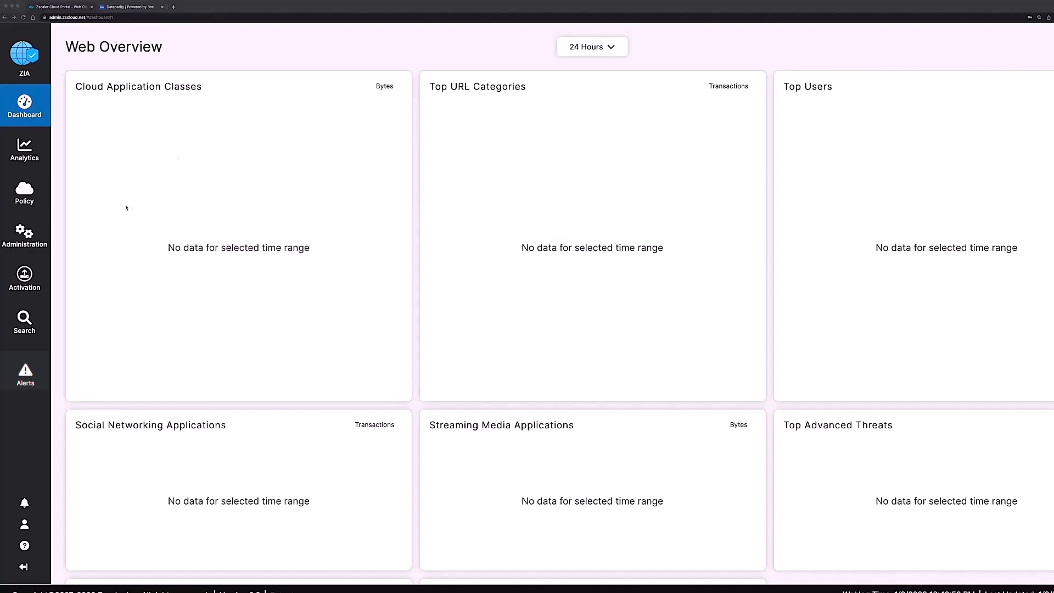
# Step: Go to Administration > SaaS Application Tenants and begin adding a new SaaS application tenant
pyautogui.click(27, 237)
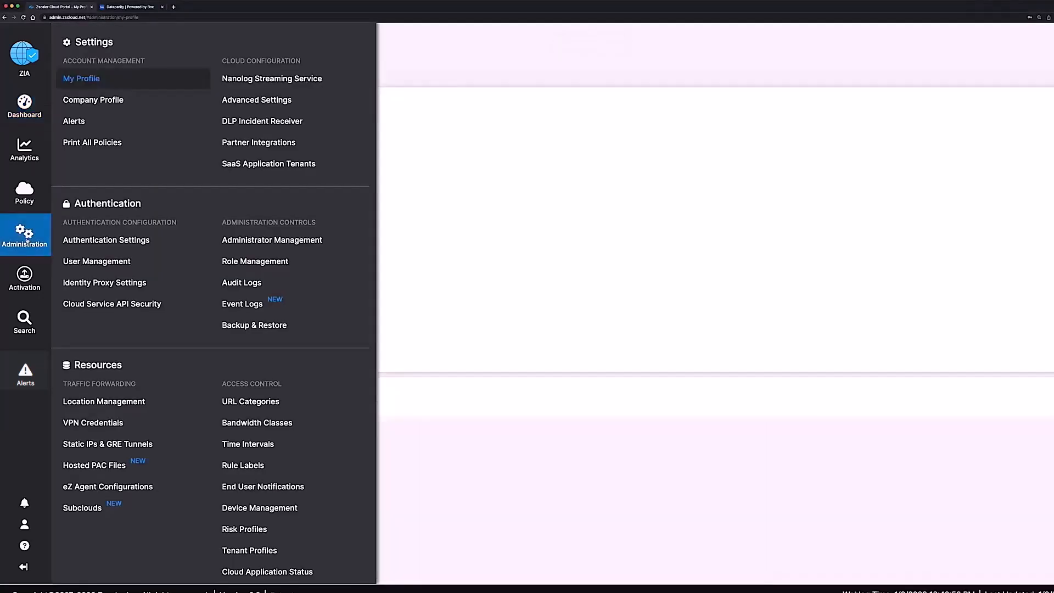
pyautogui.click(237, 167)
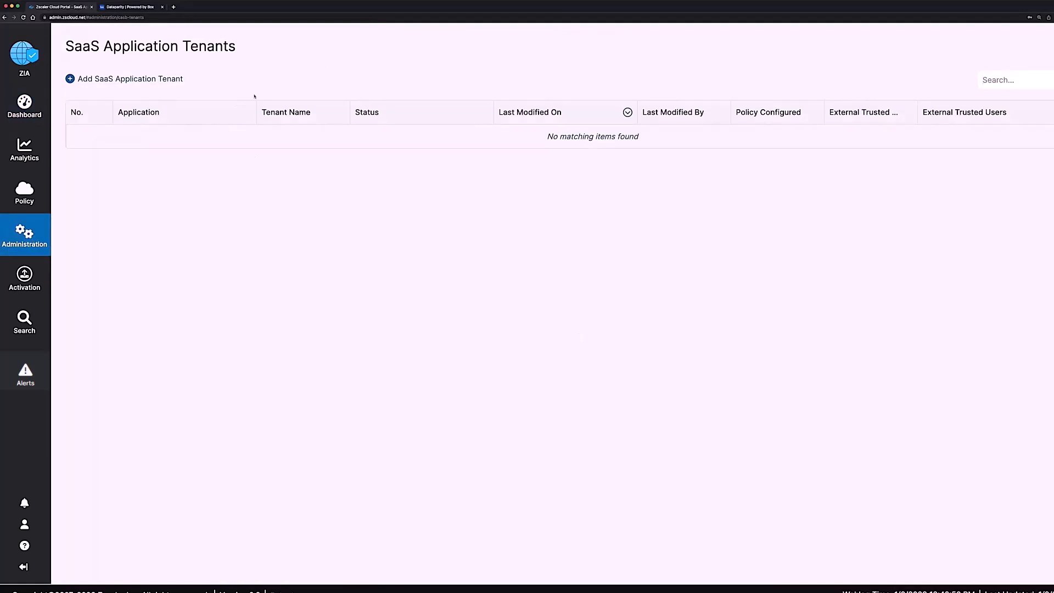
pyautogui.click(162, 80)
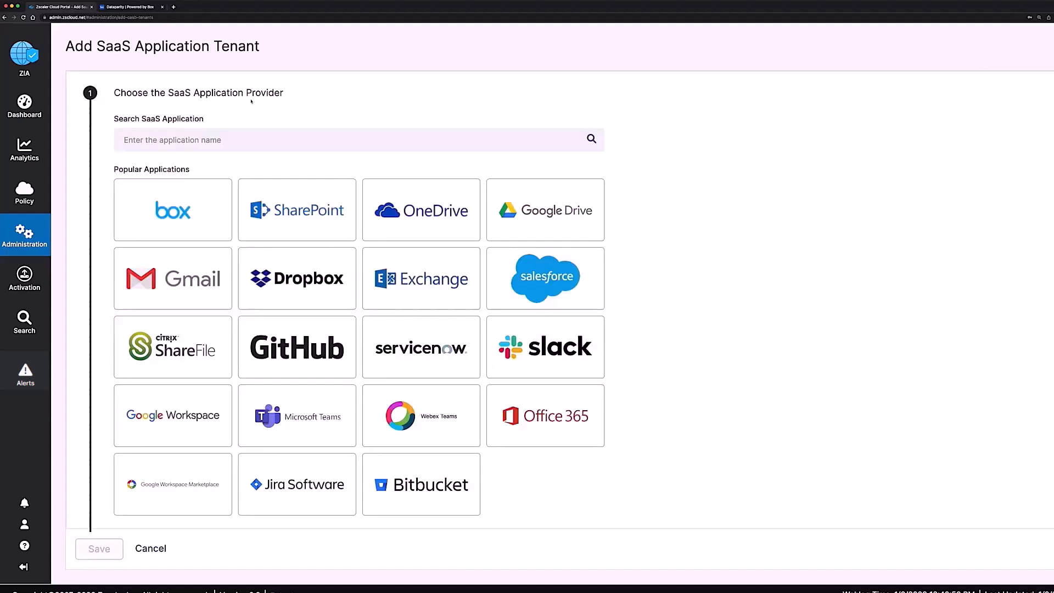
# Step: Choose Box as the provider, name the tenant 'dataparity', and launch Box settings in a new tab
pyautogui.click(176, 221)
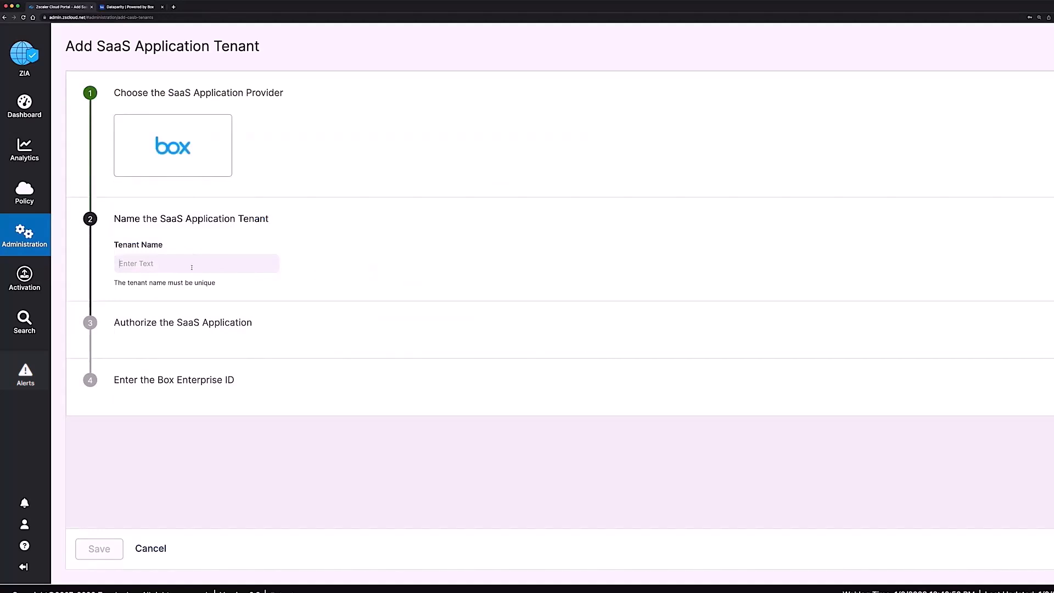
pyautogui.write('datapari')
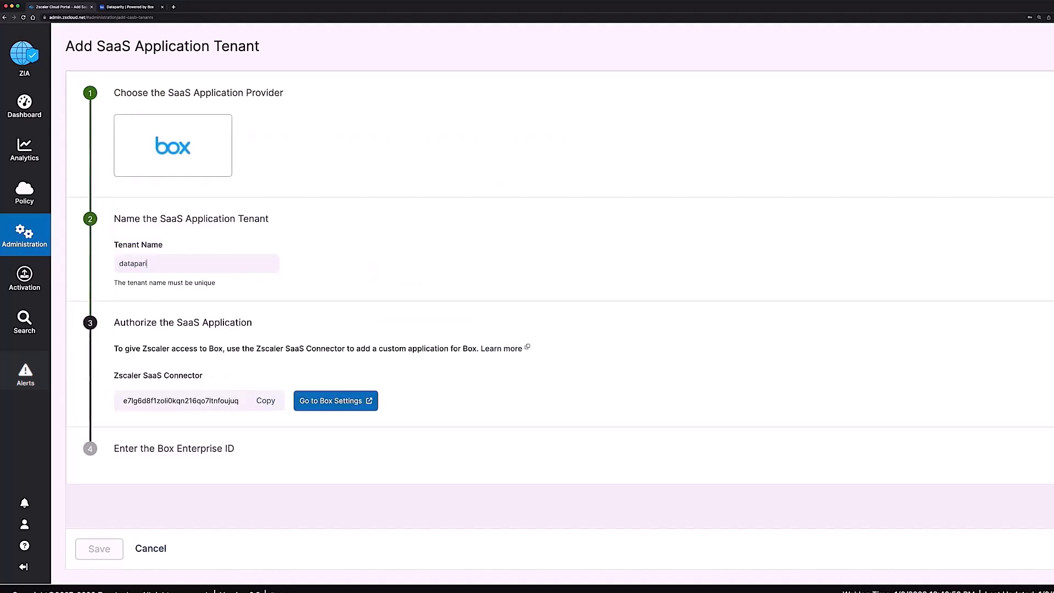
pyautogui.write('ty')
pyautogui.click(296, 402)
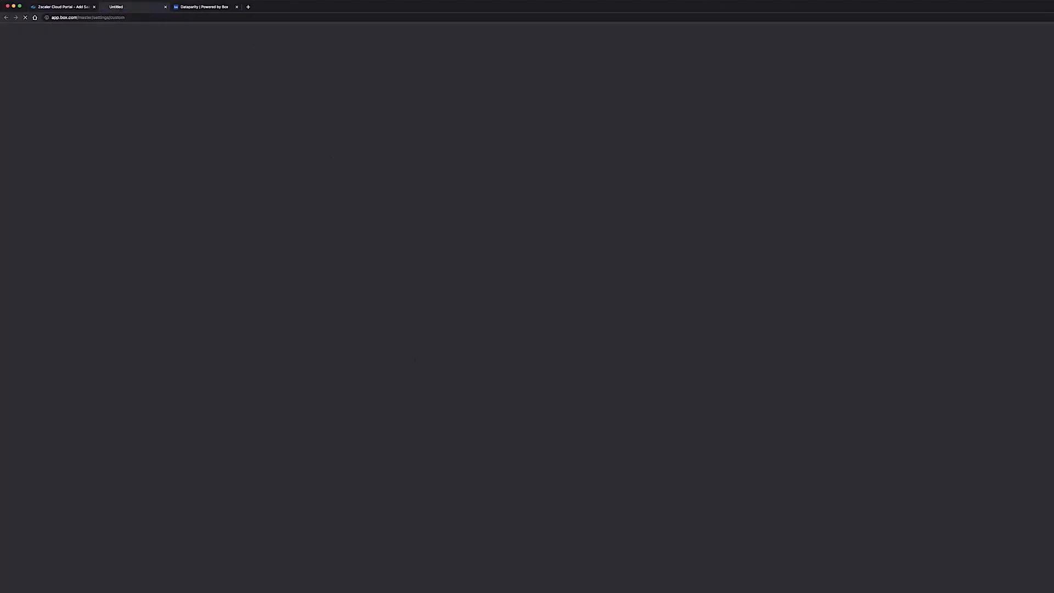
# Step: Add and authorize the Zscaler SaaS Connector custom app in Box, then filter apps by Any Authorization
pyautogui.click(165, 7)
pyautogui.click(137, 8)
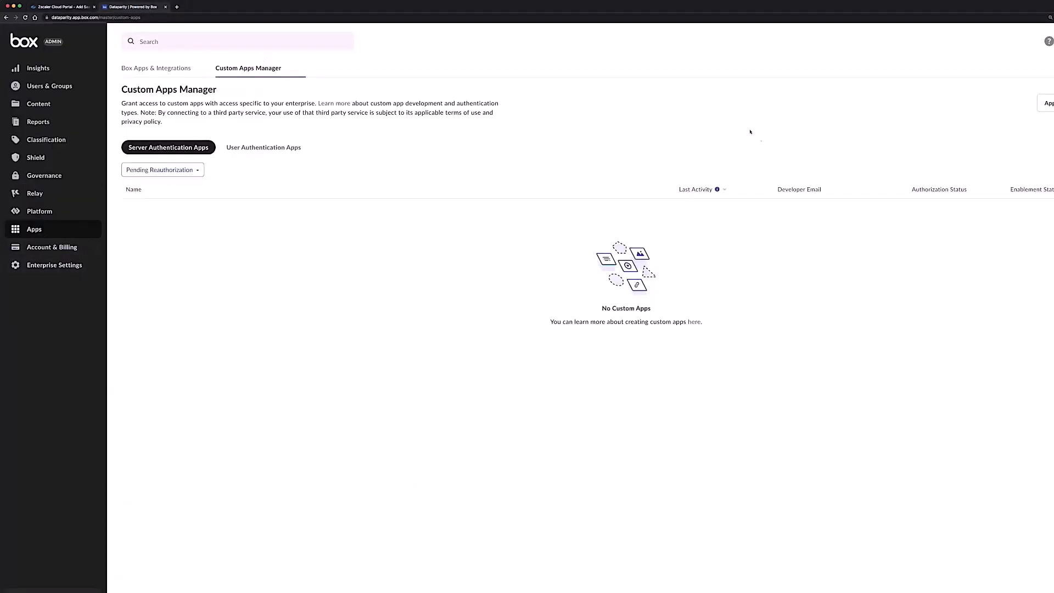
pyautogui.click(1021, 104)
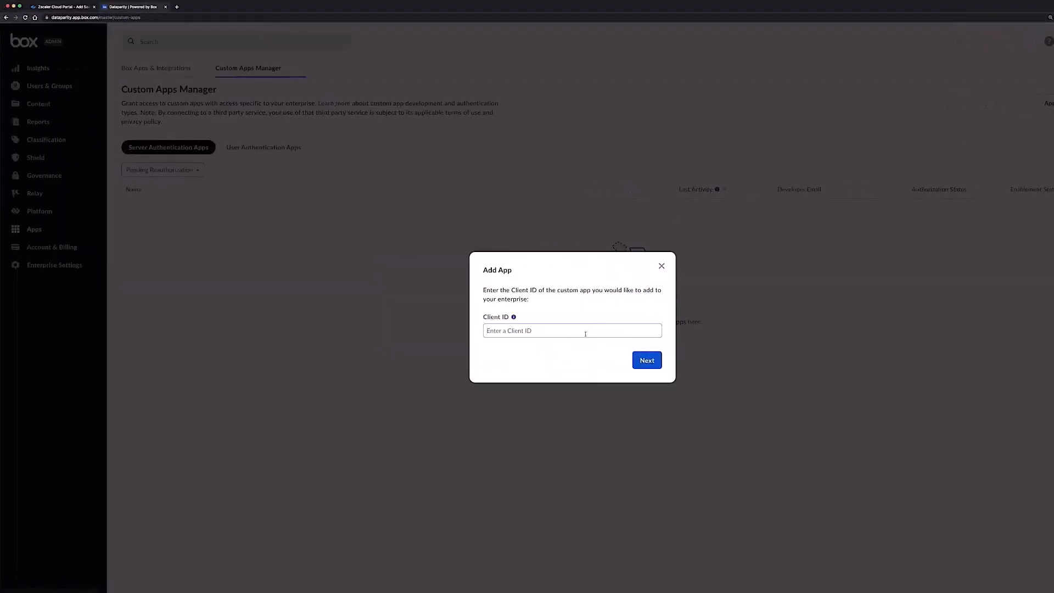
pyautogui.write('e7lg6d8f1zoli0kqn216qo7ltnfoujuq')
pyautogui.click(643, 361)
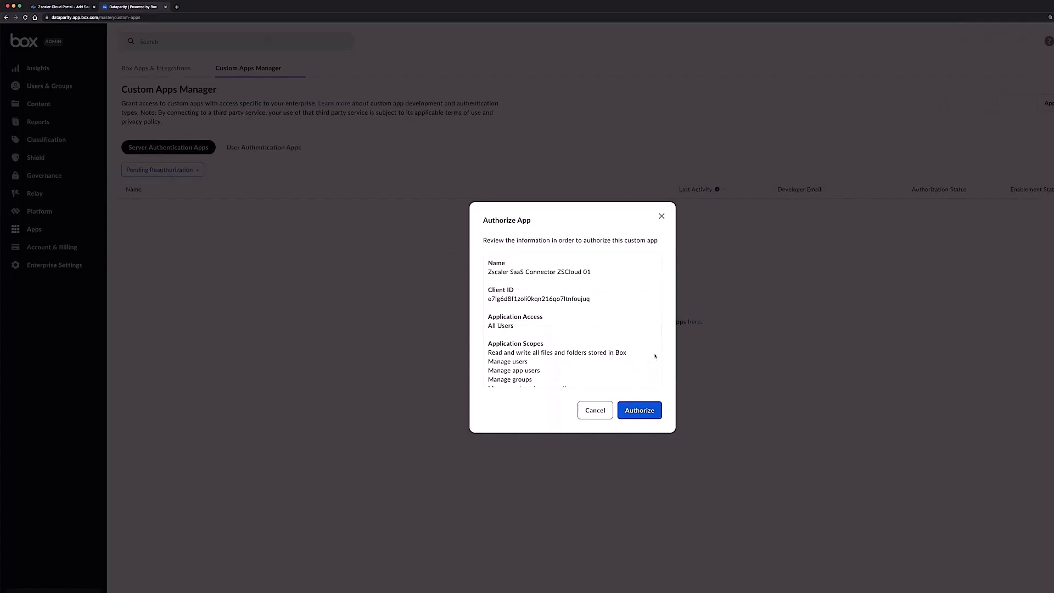
pyautogui.click(640, 410)
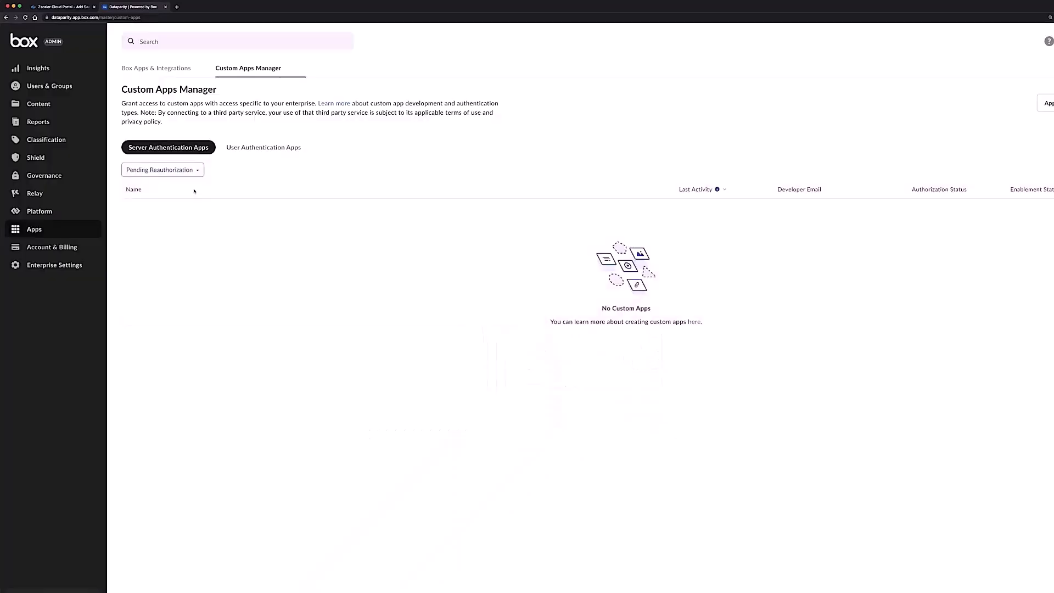
pyautogui.click(194, 171)
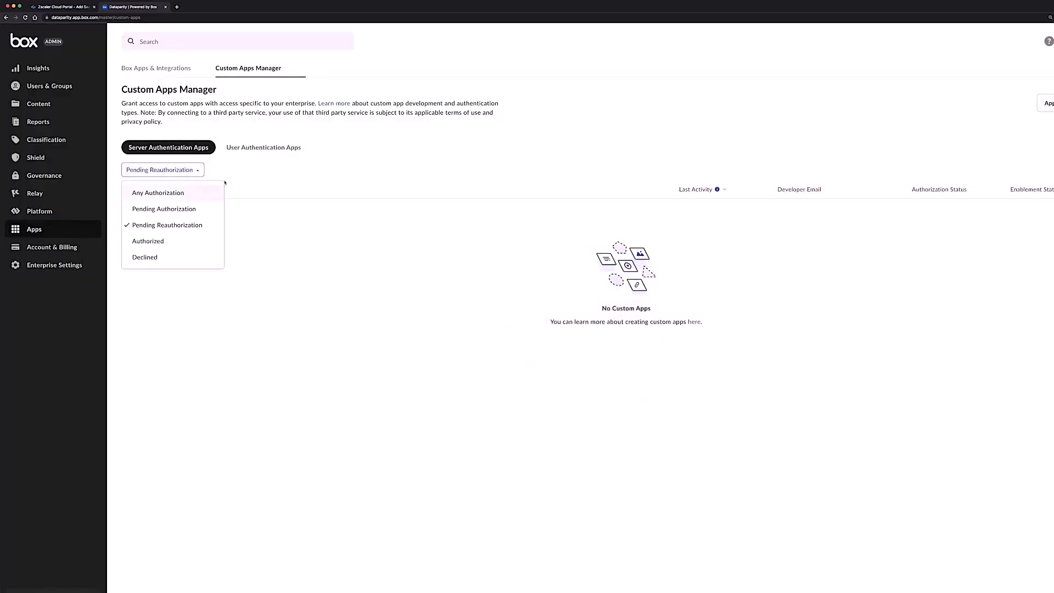
pyautogui.click(189, 192)
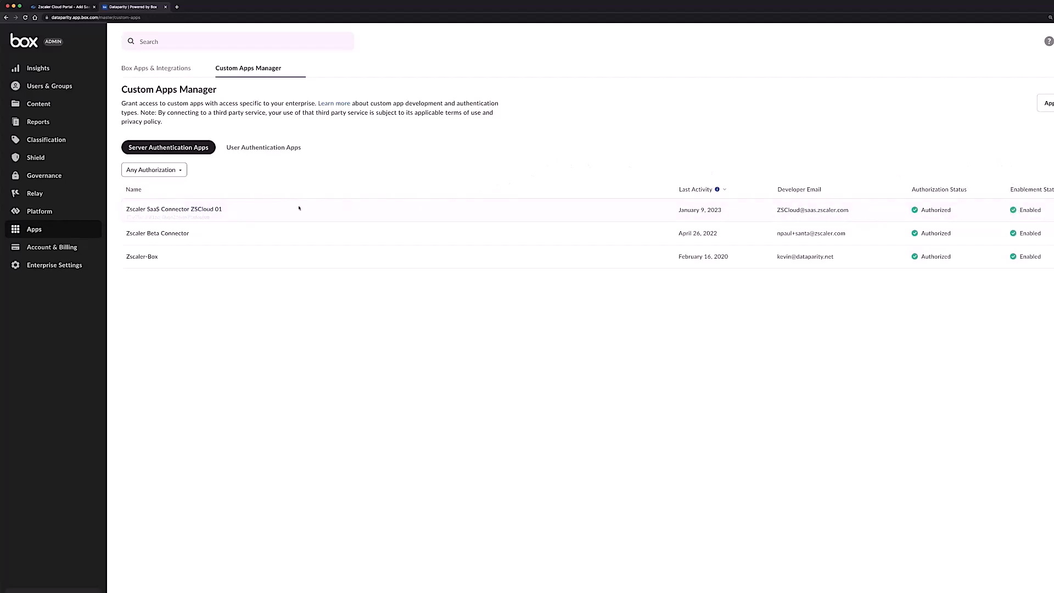
# Step: Copy the Enterprise ID from Account & Billing and return to the Zscaler tenant form
pyautogui.click(62, 249)
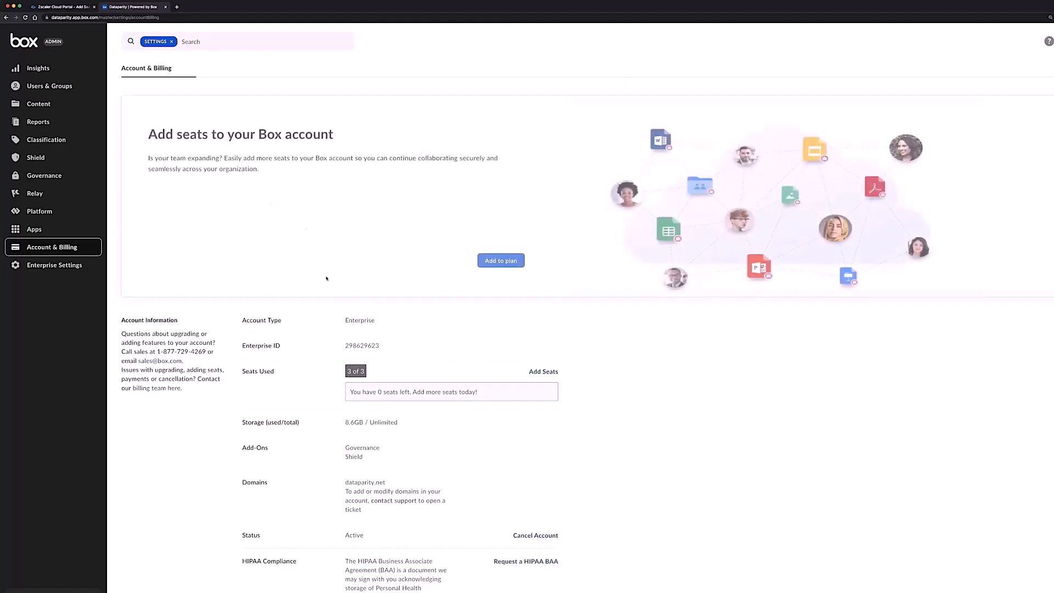
pyautogui.doubleClick(353, 345)
pyautogui.hotkey('ctrl', 'c')
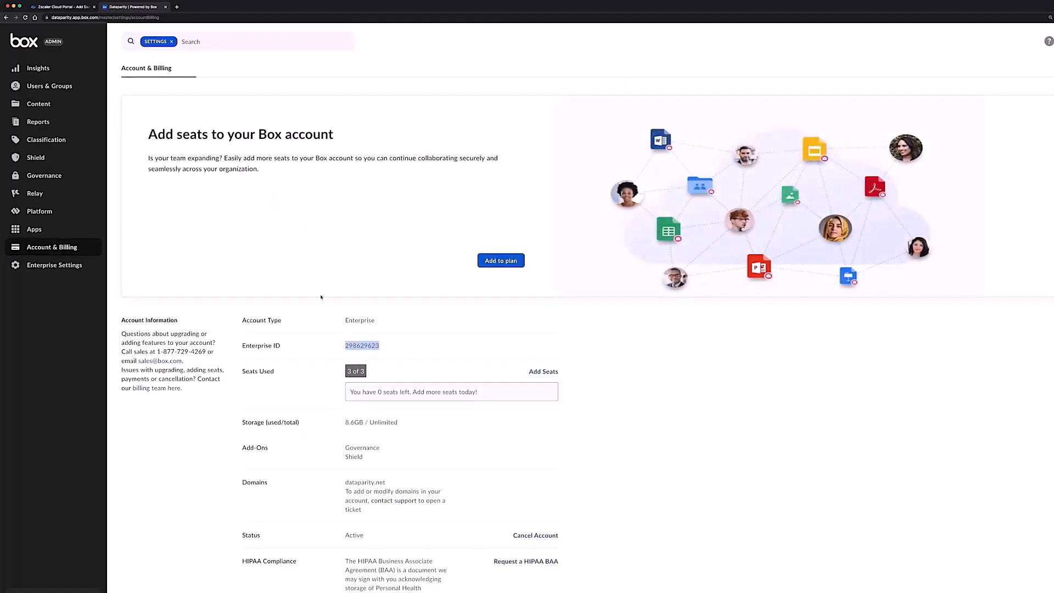
pyautogui.click(68, 7)
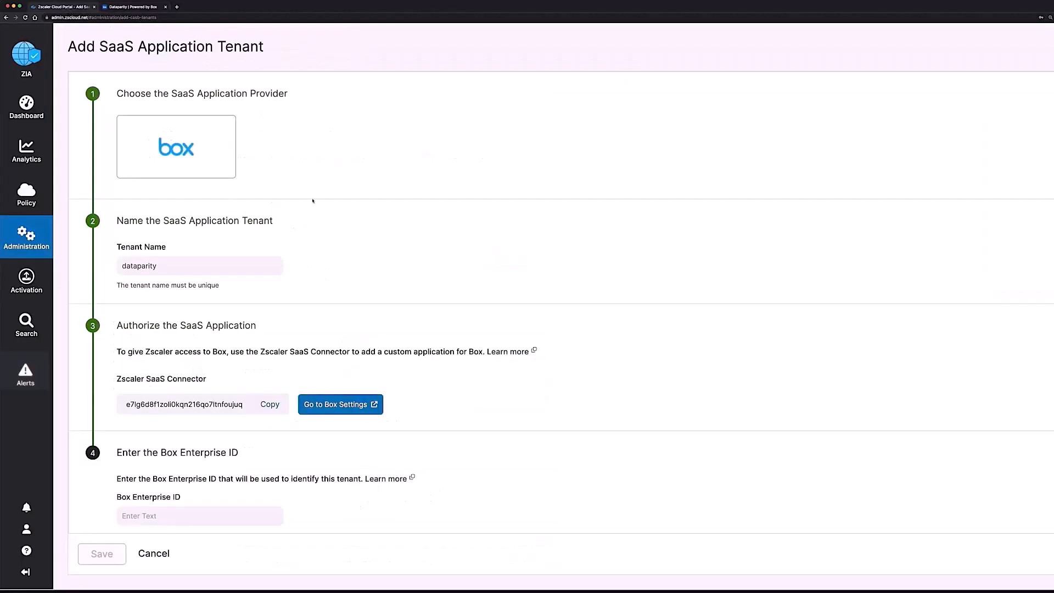
# Step: Paste the Box Enterprise ID, save the dataparity tenant, and reload until its status shows Active
pyautogui.click(212, 509)
pyautogui.hotkey('ctrl', 'v')
pyautogui.click(105, 556)
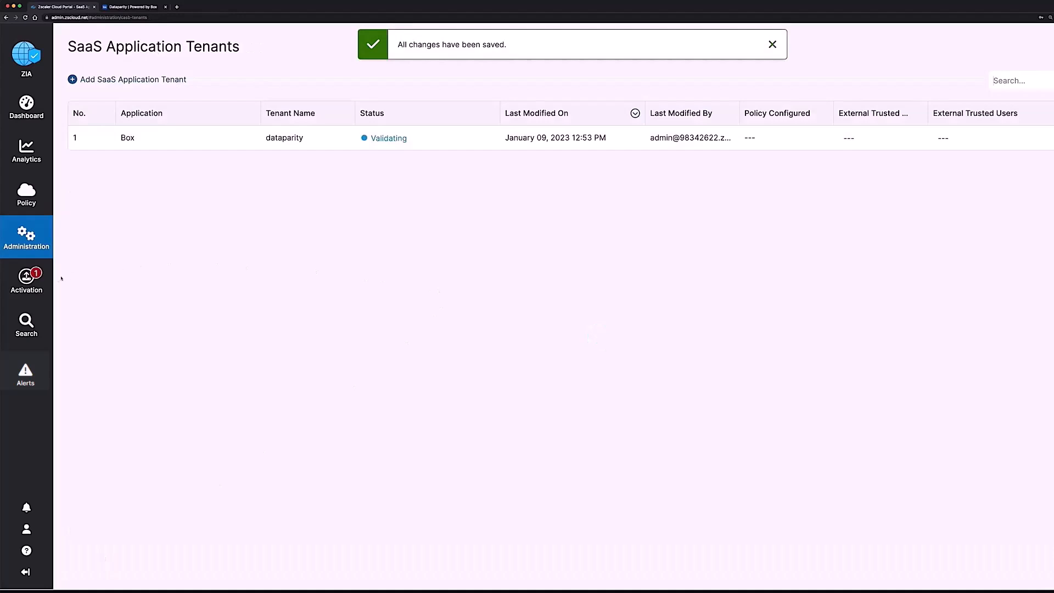
pyautogui.moveTo(37, 280)
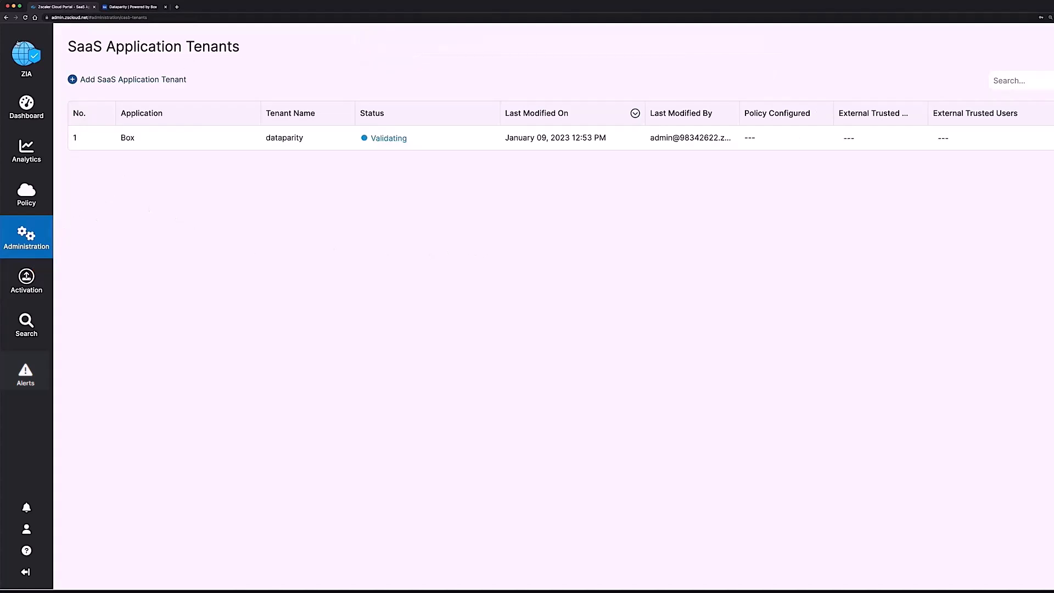
pyautogui.click(26, 18)
# Step: Open DLP Dictionaries & Engines and show the DLP Engines list with PCI, HIPAA and GLBA
pyautogui.moveTo(40, 242)
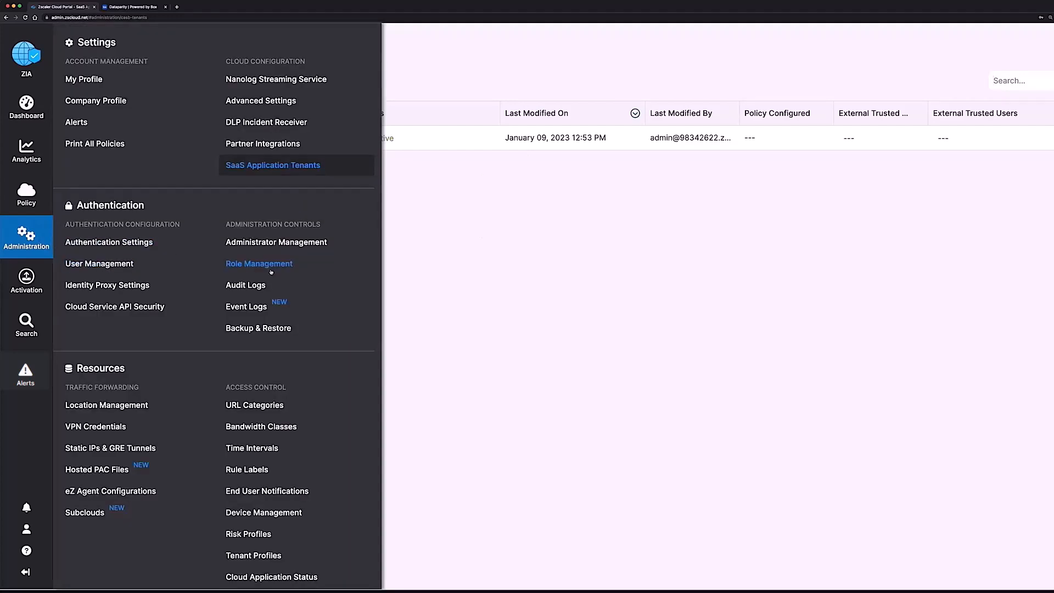
pyautogui.scroll(-5, 269, 318)
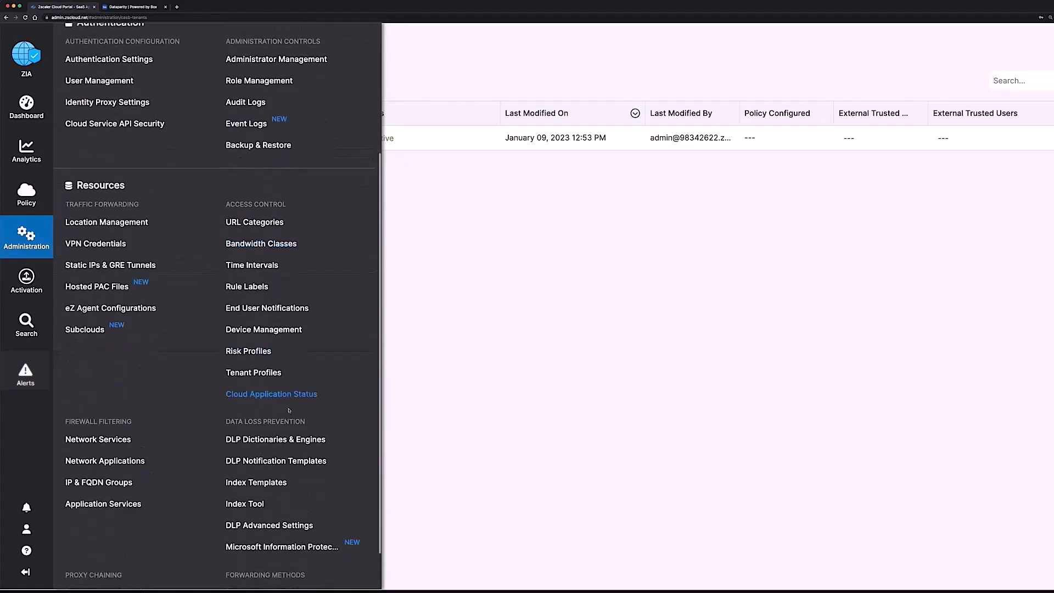
pyautogui.click(295, 440)
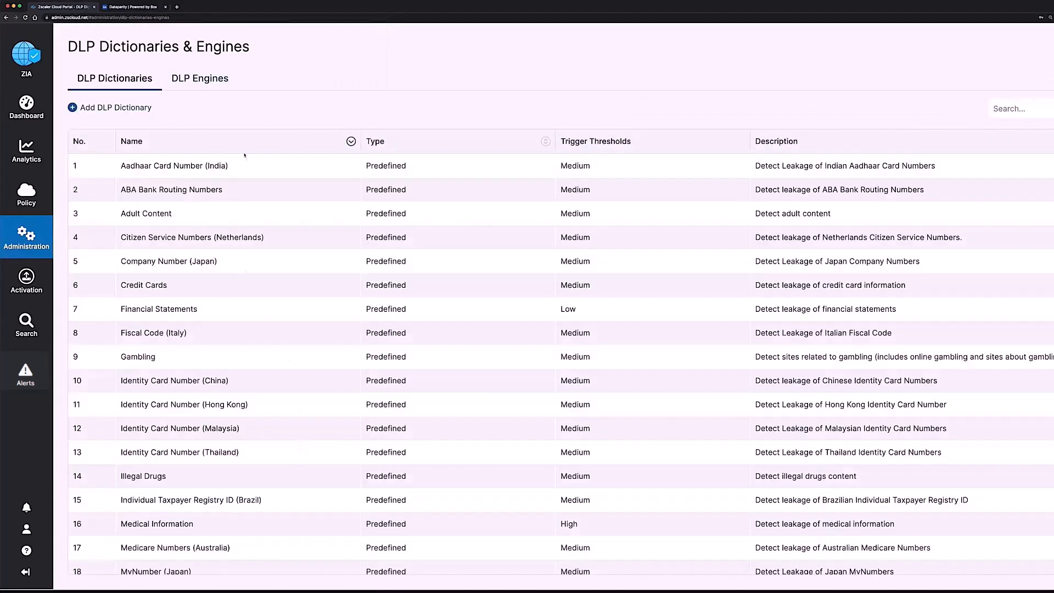
pyautogui.scroll(-3, 211, 494)
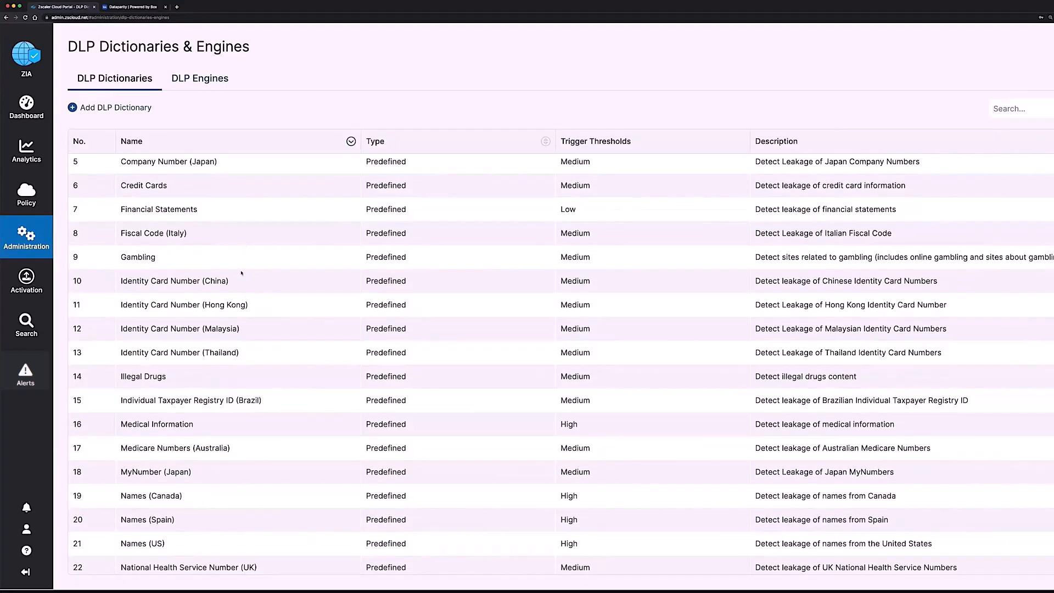
pyautogui.scroll(-3, 247, 357)
pyautogui.scroll(-10, 245, 432)
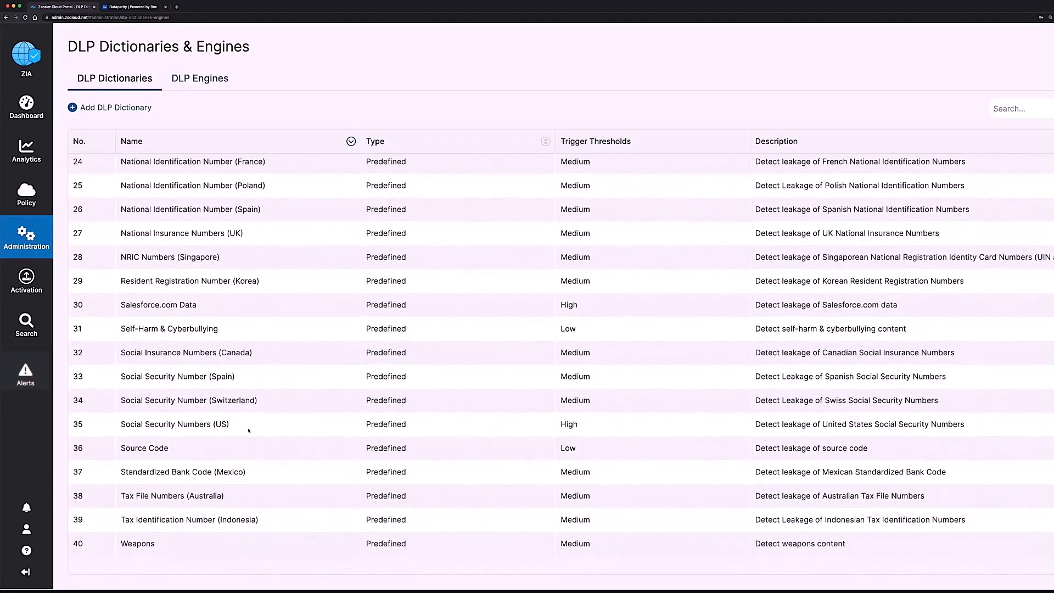
pyautogui.click(203, 80)
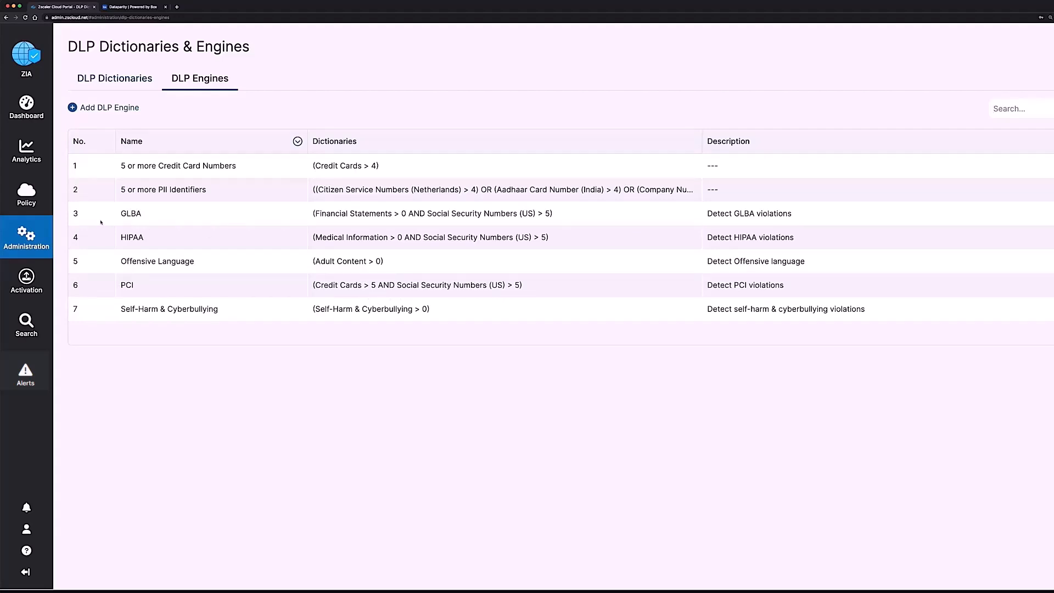
pyautogui.moveTo(37, 202)
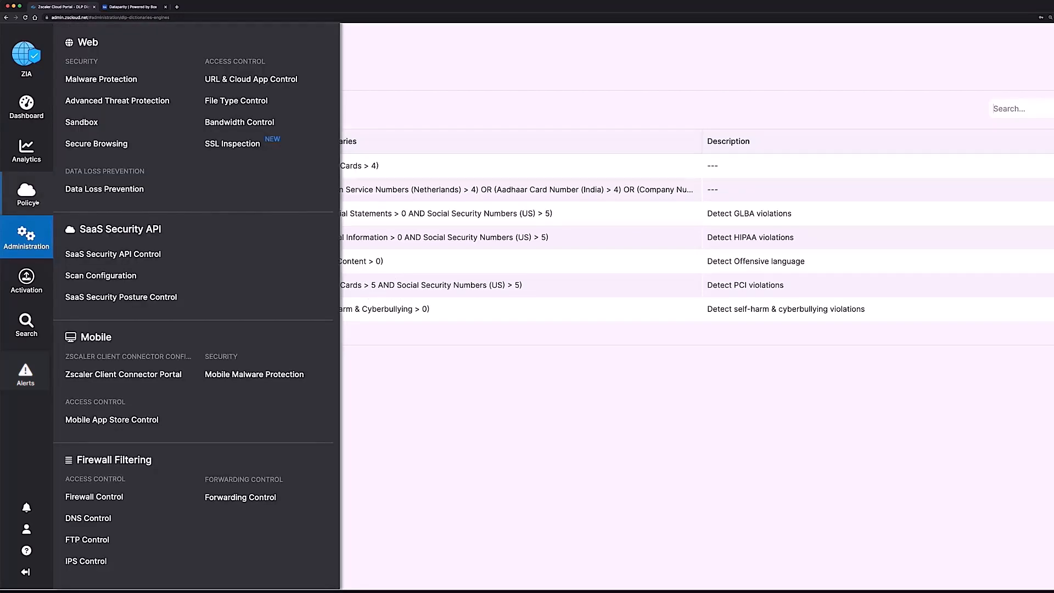
# Step: Open SaaS Security API Control's Data Loss Prevention policy for File Sharing
pyautogui.click(117, 254)
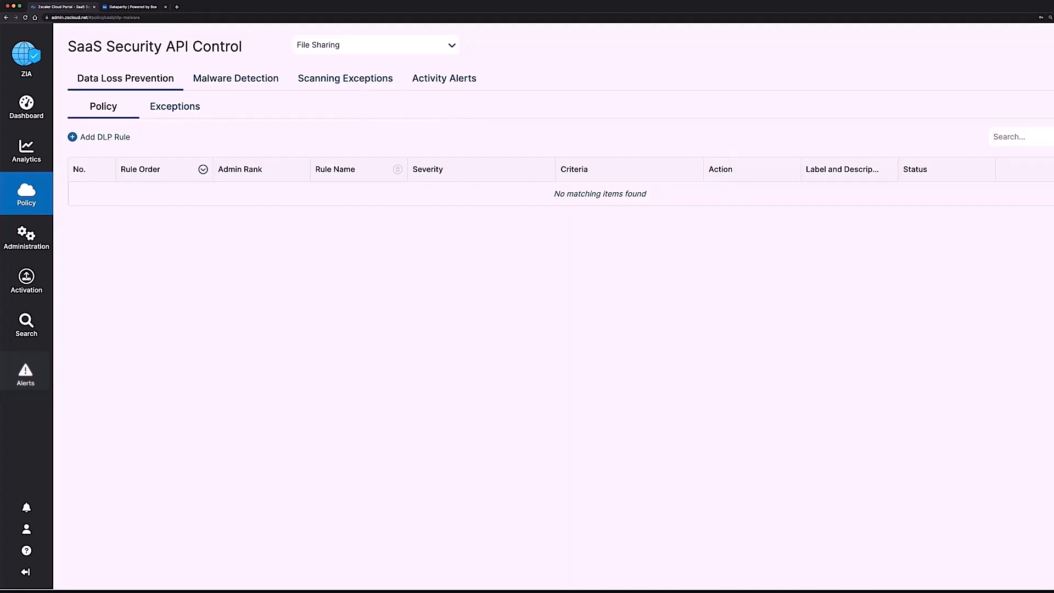
# Step: Add a new DLP rule and set its SaaS application tenant to dataparity
pyautogui.click(104, 137)
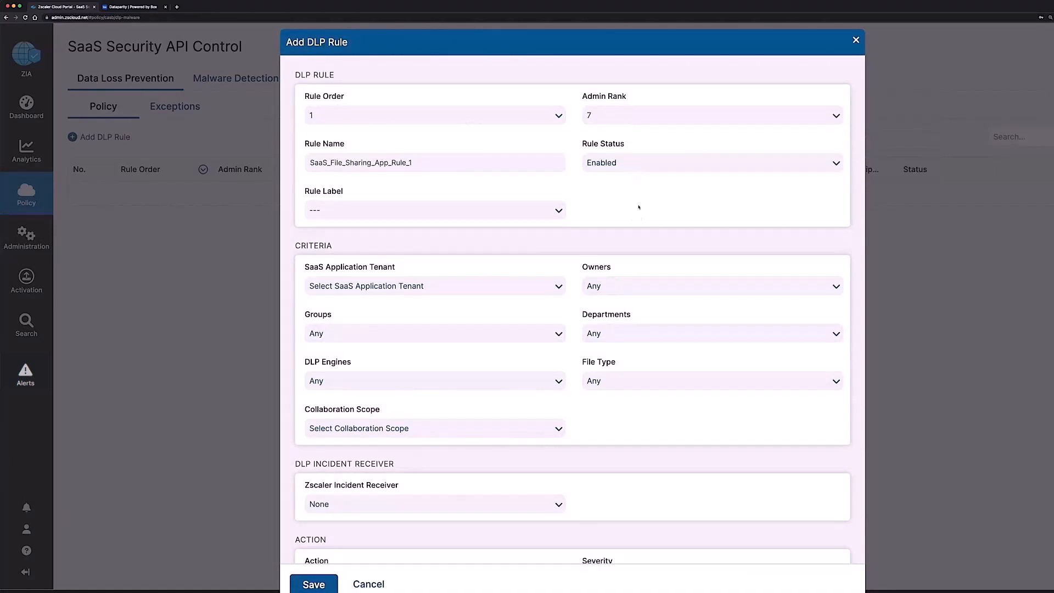
pyautogui.click(461, 286)
pyautogui.click(334, 382)
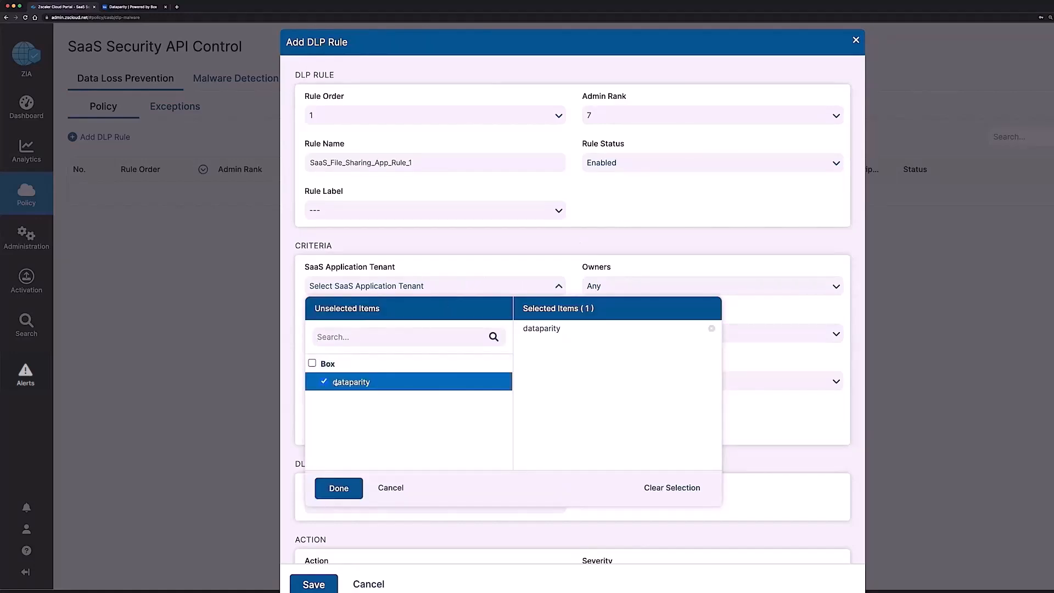
pyautogui.click(345, 488)
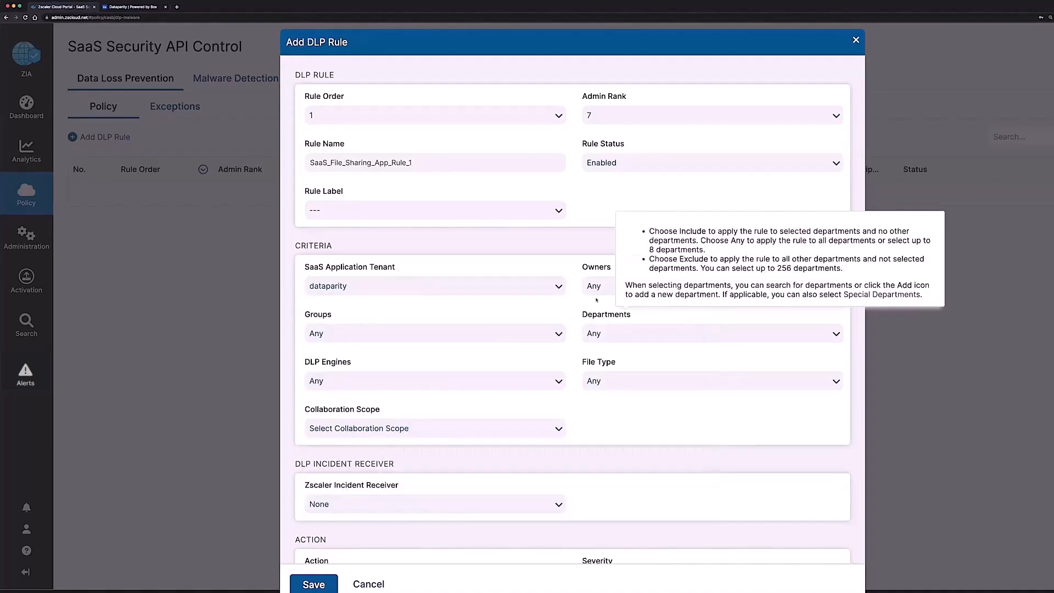
# Step: Select PCI as the rule's DLP engine
pyautogui.scroll(-3, 593, 291)
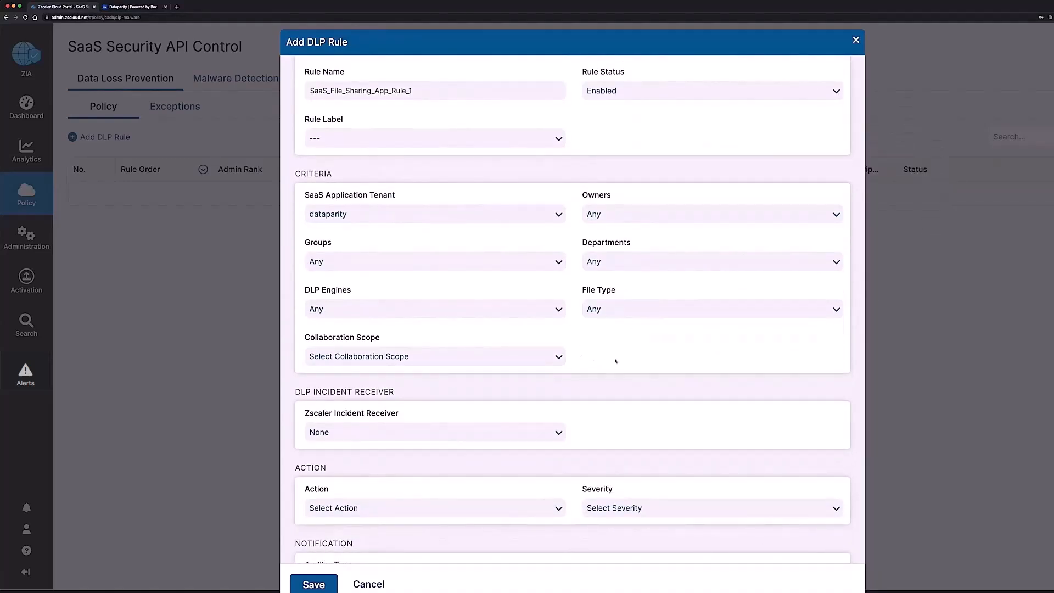
pyautogui.click(555, 309)
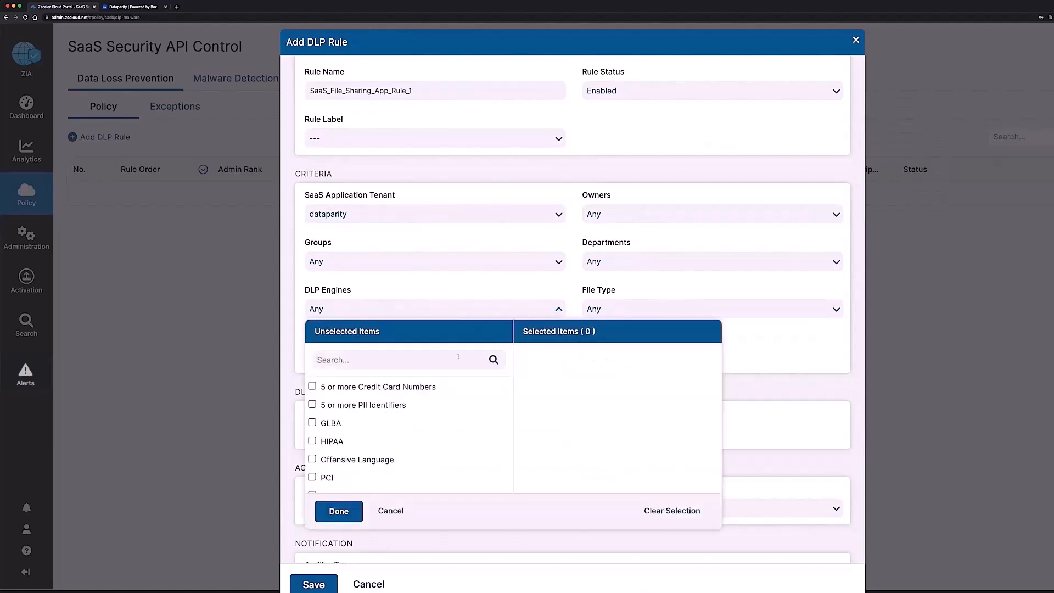
pyautogui.scroll(-1, 438, 433)
pyautogui.scroll(1, 426, 414)
pyautogui.scroll(-1, 426, 413)
pyautogui.click(312, 466)
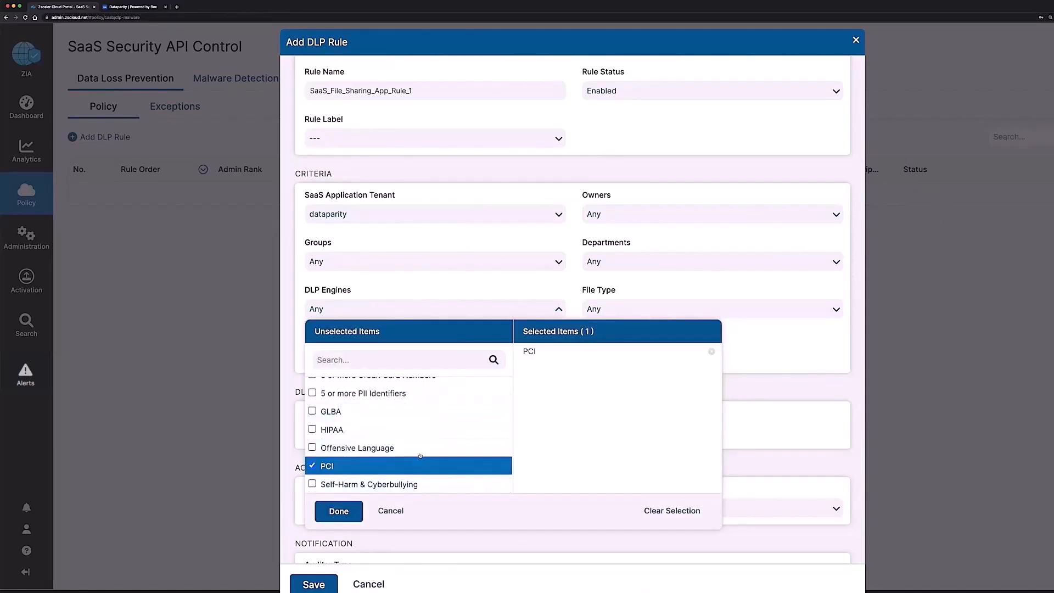
pyautogui.click(437, 295)
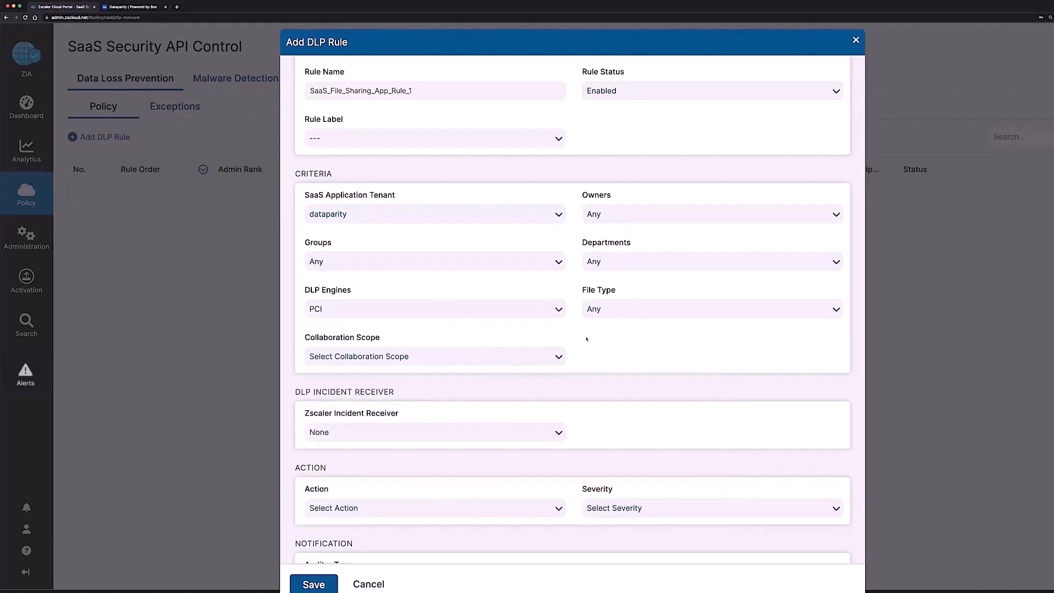
# Step: Set the rule's collaboration scope to Any
pyautogui.click(546, 356)
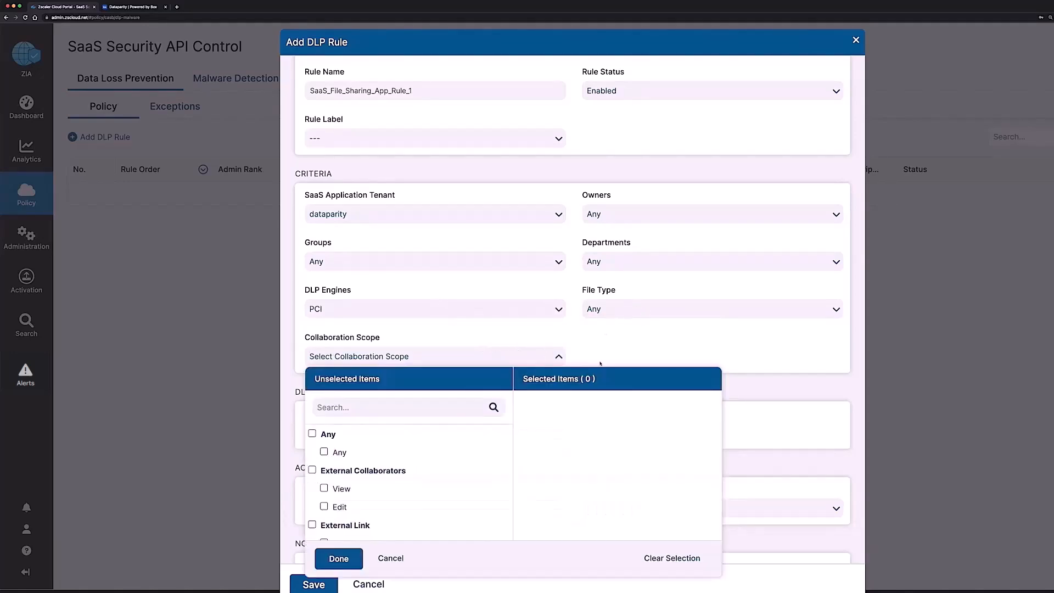
pyautogui.scroll(-1, 600, 364)
pyautogui.scroll(-2, 434, 450)
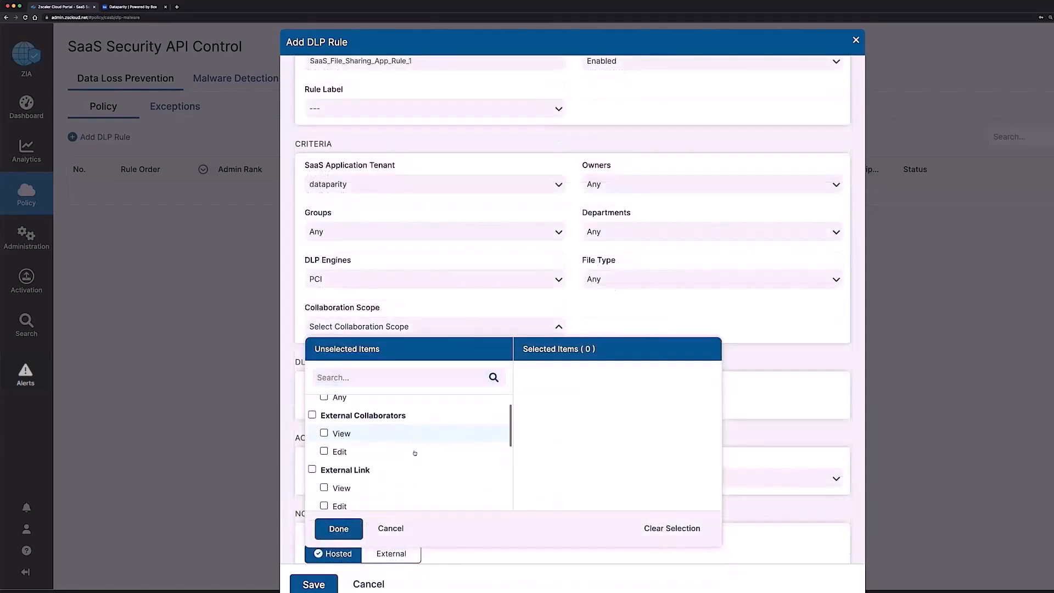
pyautogui.scroll(-3, 415, 454)
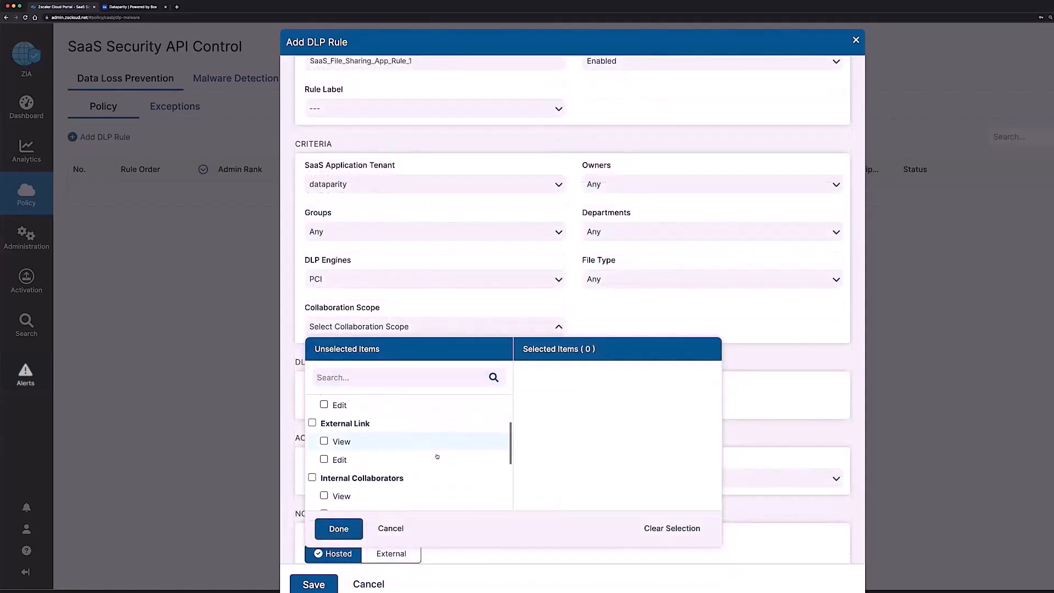
pyautogui.scroll(-1, 437, 456)
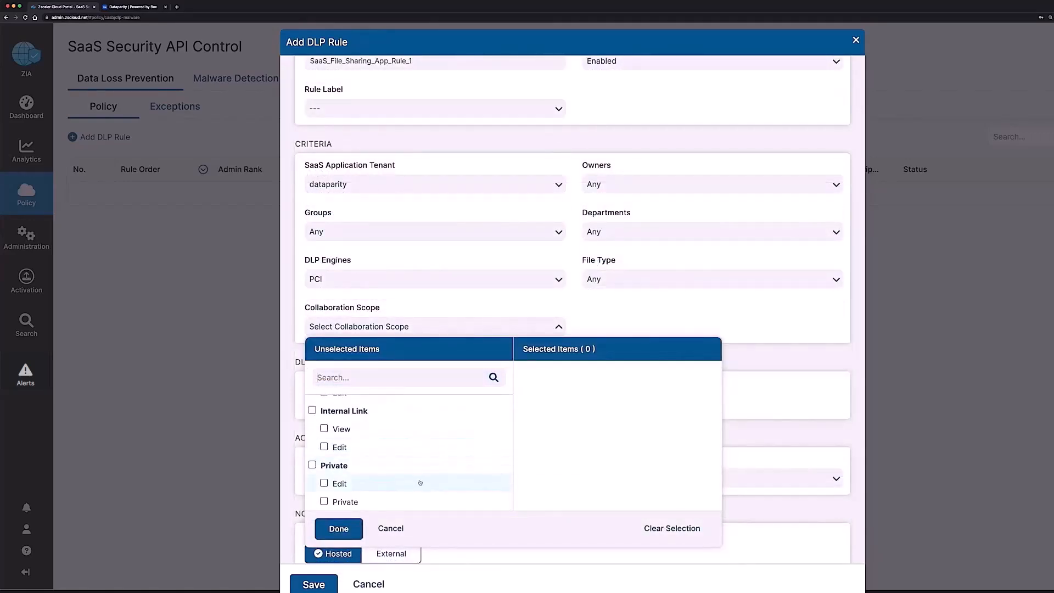
pyautogui.click(391, 529)
pyautogui.click(418, 329)
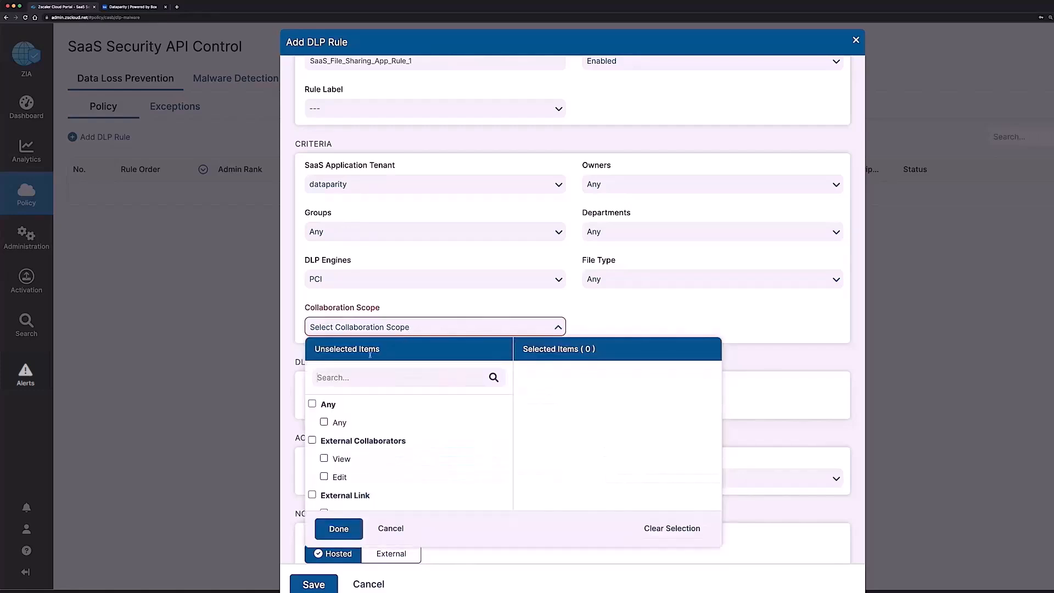
pyautogui.click(312, 404)
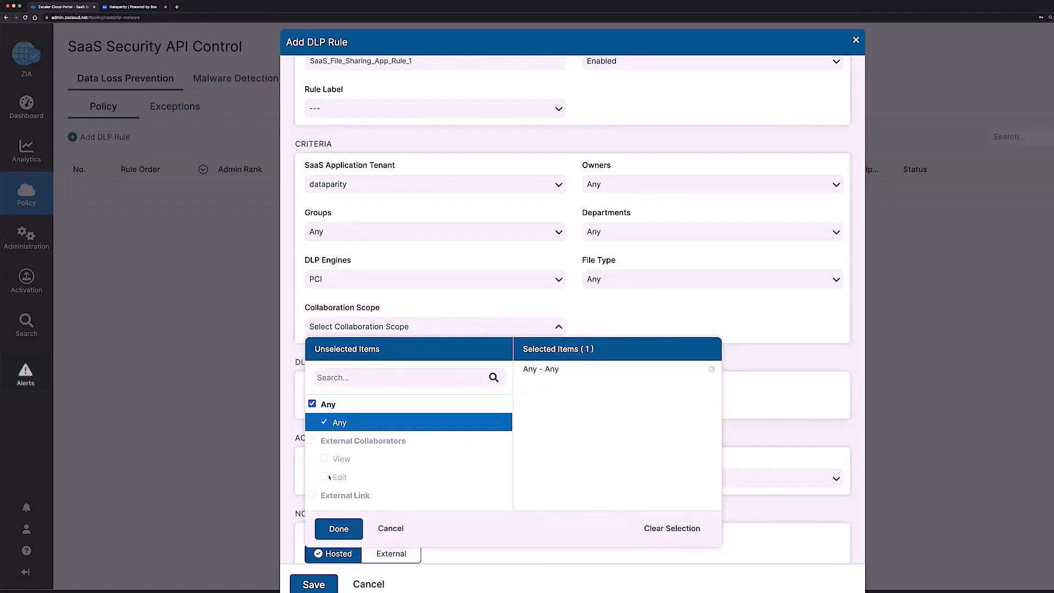
pyautogui.click(341, 527)
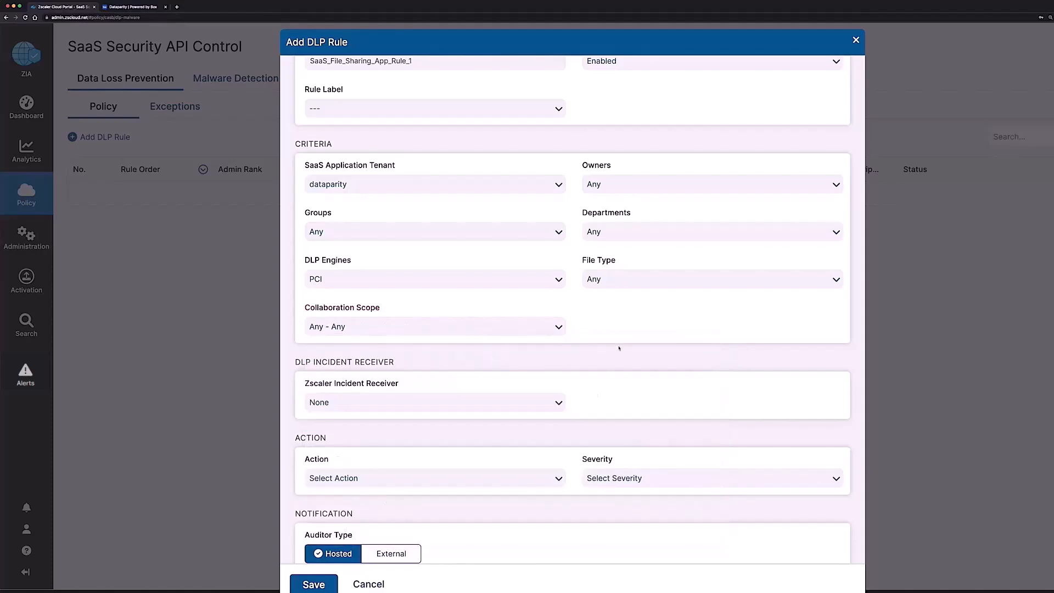
pyautogui.scroll(-3, 623, 377)
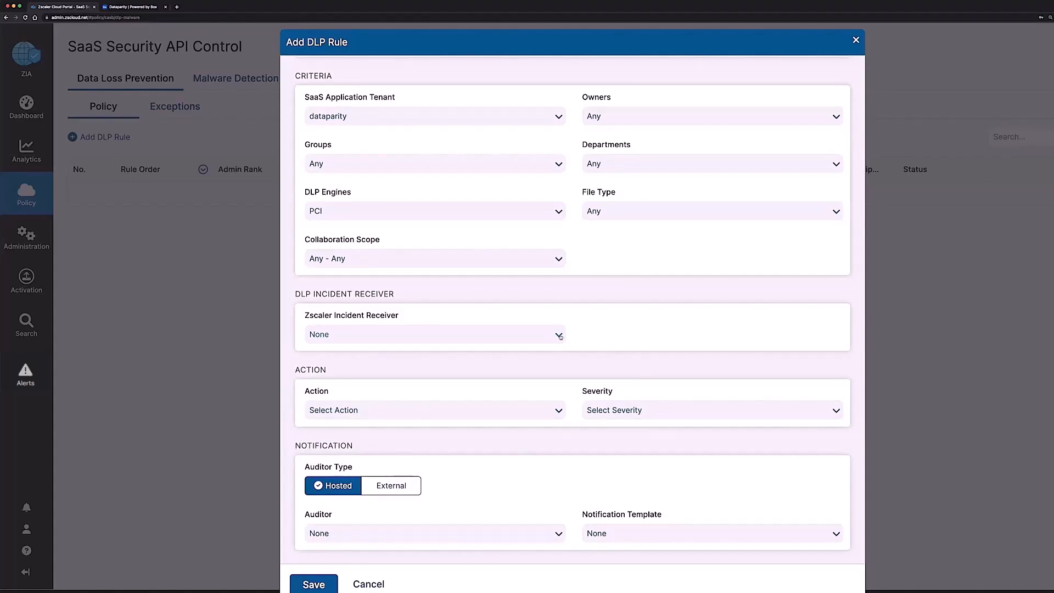
# Step: Keep incident receiver as None, set action to Report Incident Only and severity to High
pyautogui.click(560, 336)
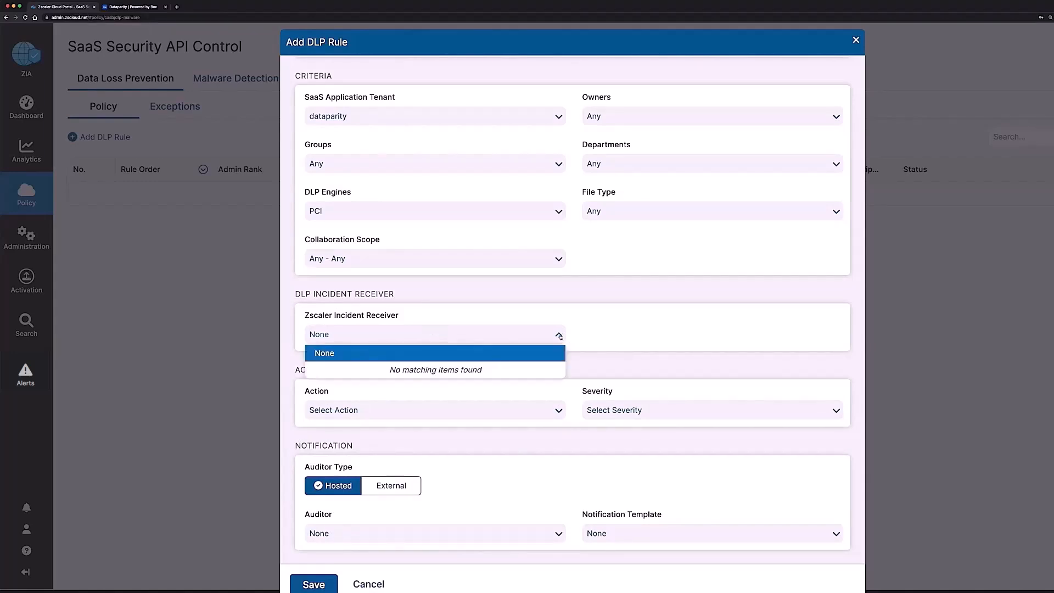
pyautogui.click(560, 336)
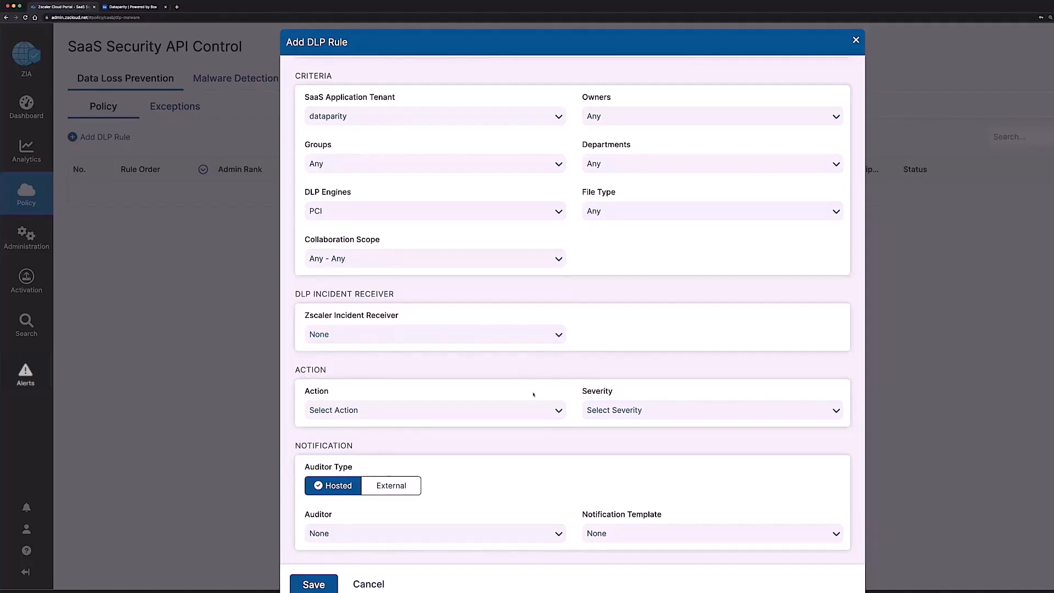
pyautogui.scroll(-1, 532, 395)
pyautogui.click(558, 355)
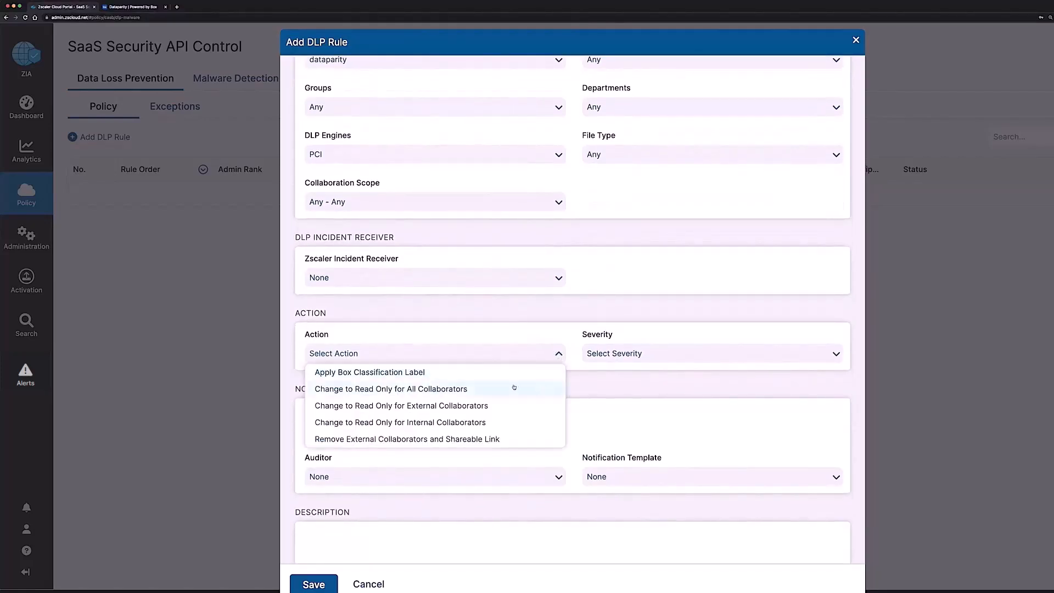
pyautogui.scroll(-2, 513, 412)
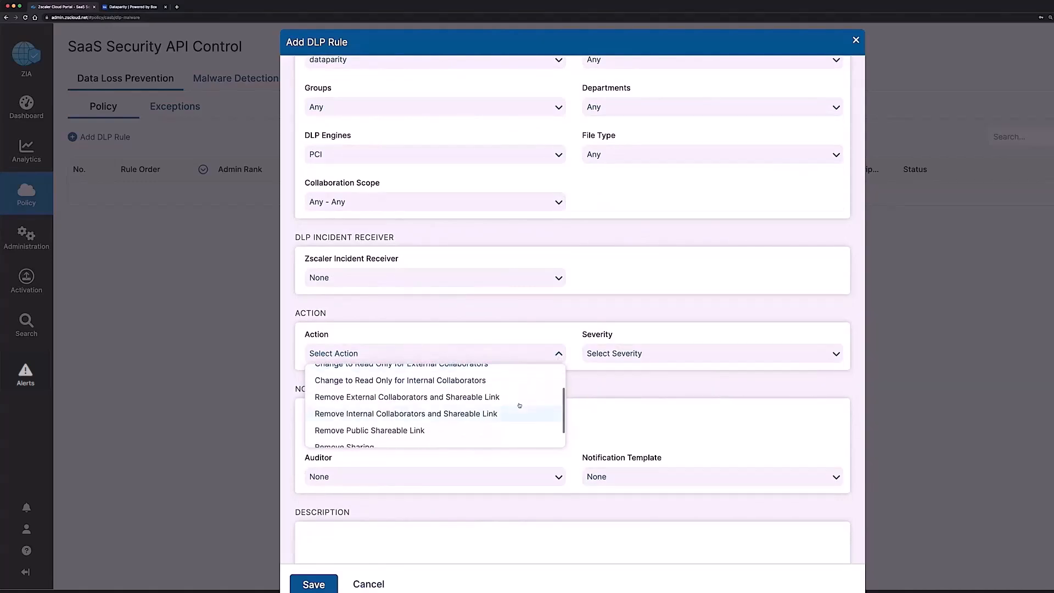
pyautogui.scroll(-1, 520, 407)
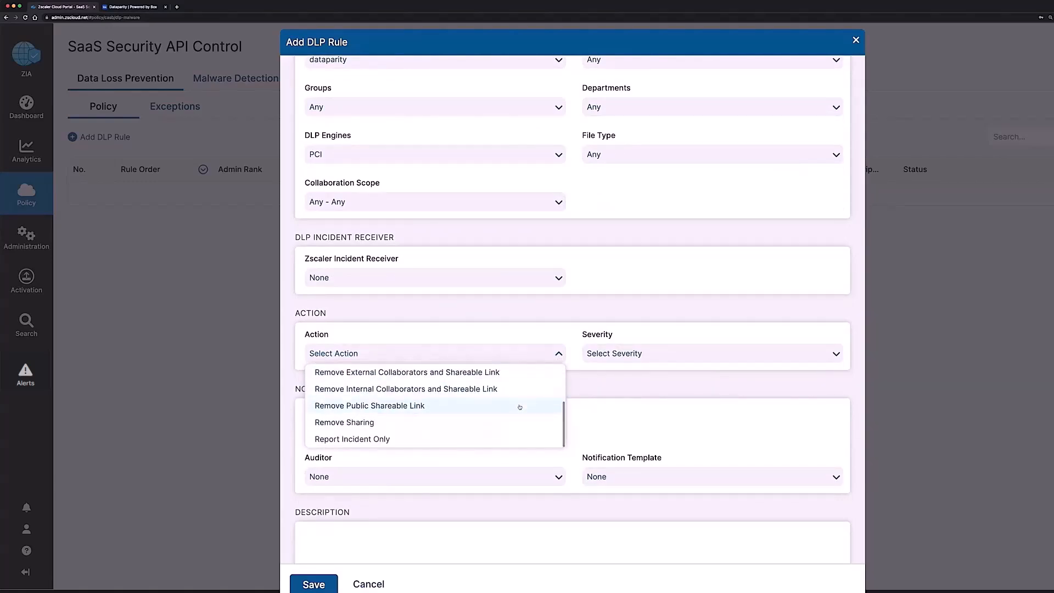
pyautogui.click(398, 441)
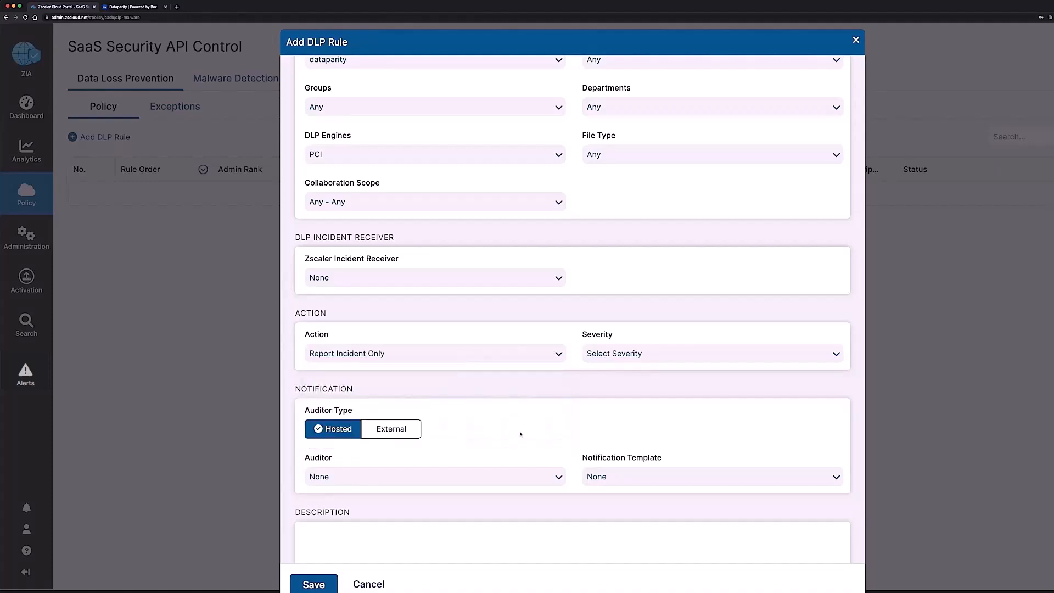
pyautogui.click(621, 354)
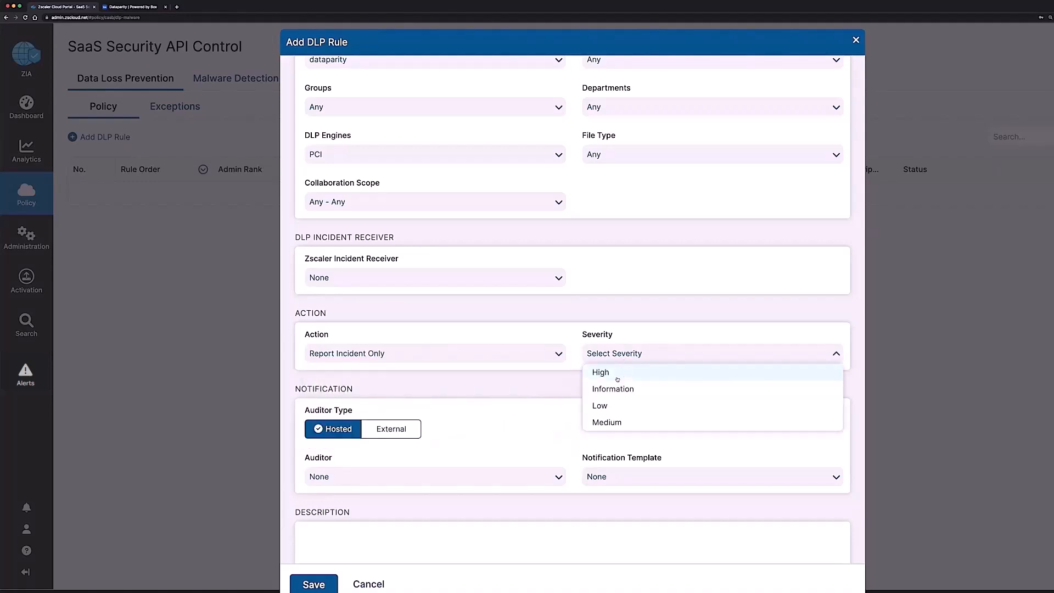
pyautogui.click(616, 377)
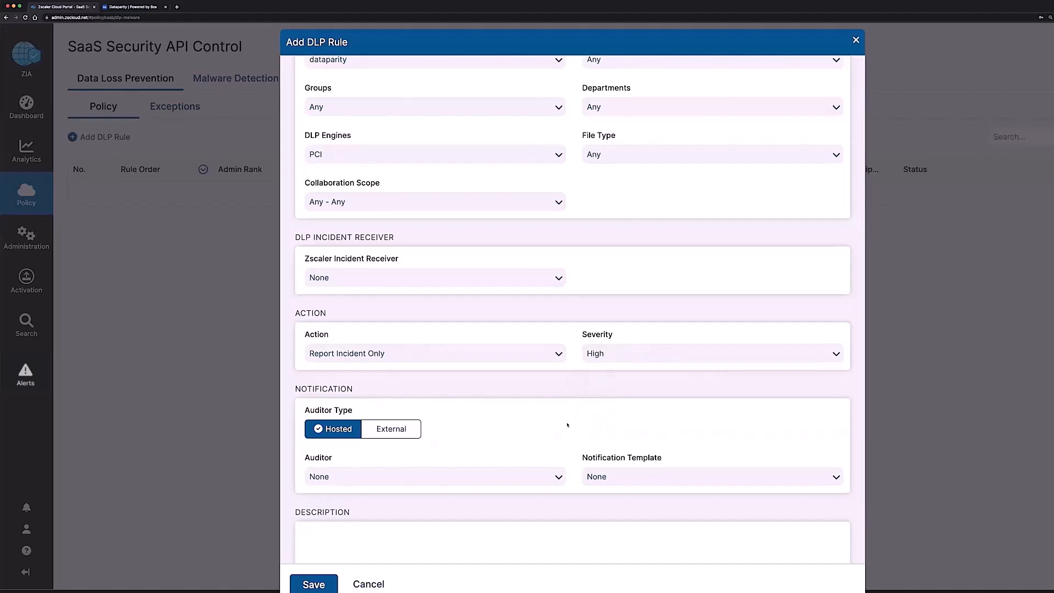
pyautogui.scroll(-2, 567, 424)
# Step: Review the Add DLP Rule settings and save the rule, starting the dataparity DLP scan
pyautogui.moveTo(311, 359)
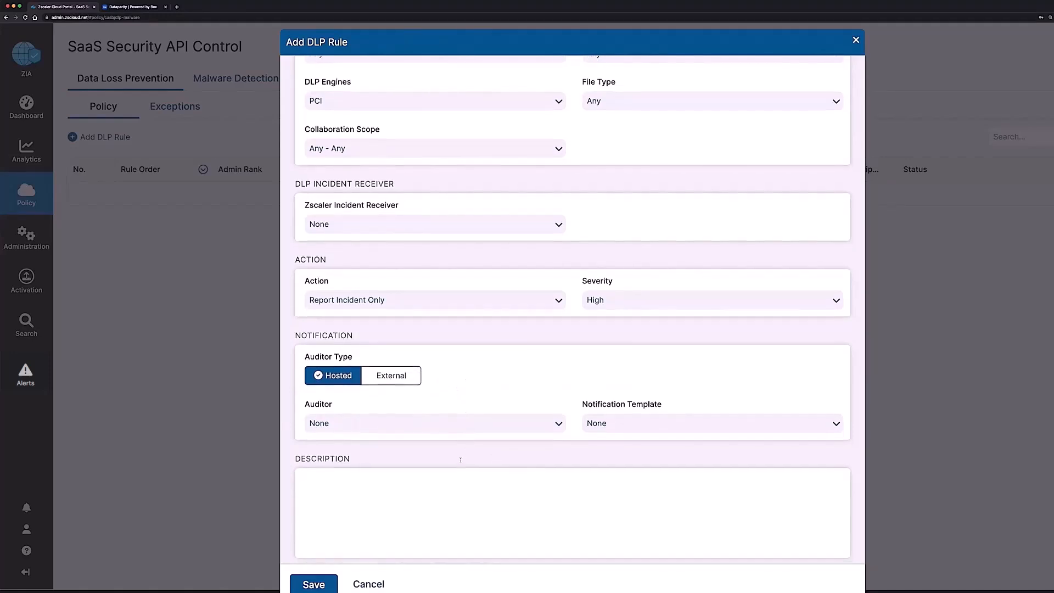
pyautogui.scroll(1, 466, 459)
pyautogui.scroll(5, 466, 459)
pyautogui.scroll(-7, 393, 496)
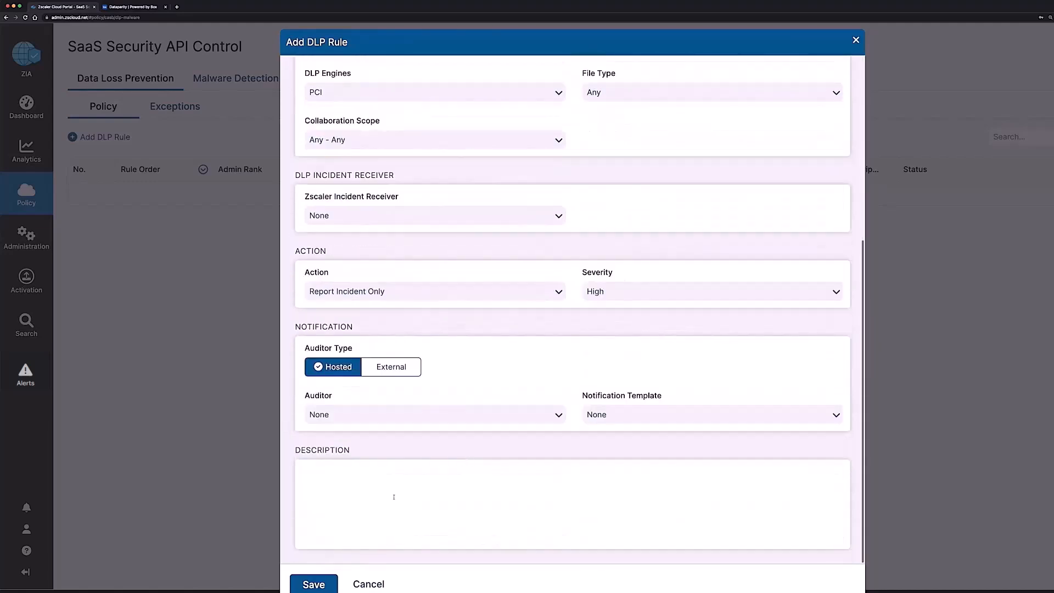
pyautogui.scroll(5, 397, 496)
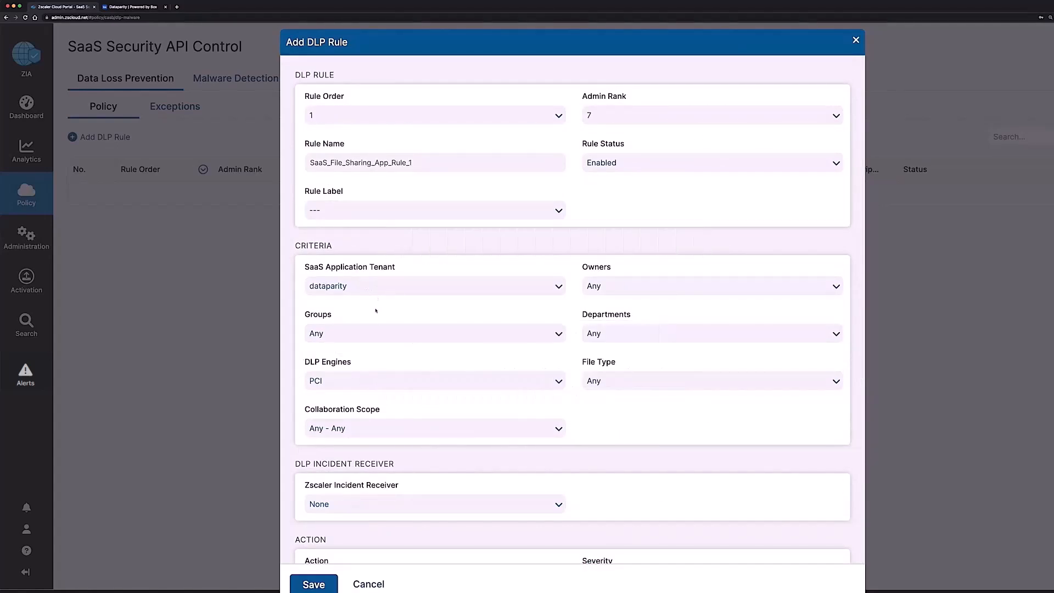
pyautogui.scroll(-5, 362, 384)
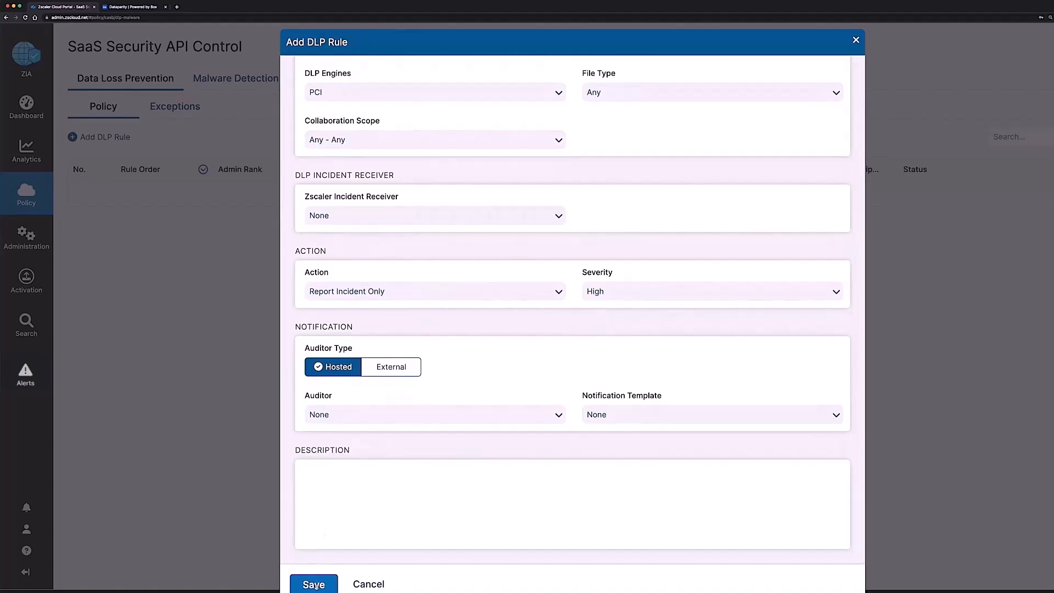
pyautogui.click(314, 584)
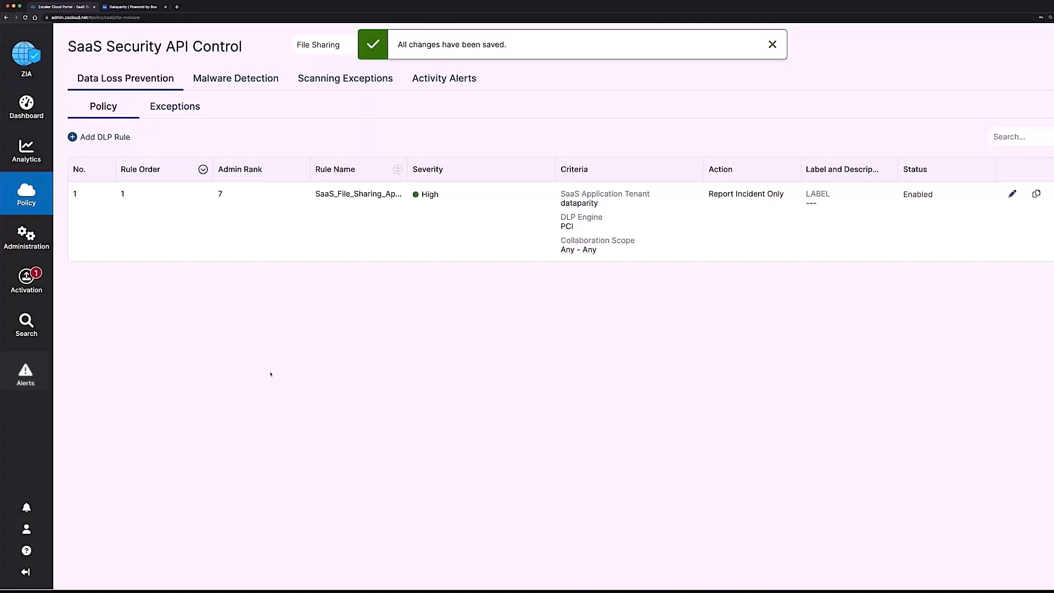
pyautogui.moveTo(15, 288)
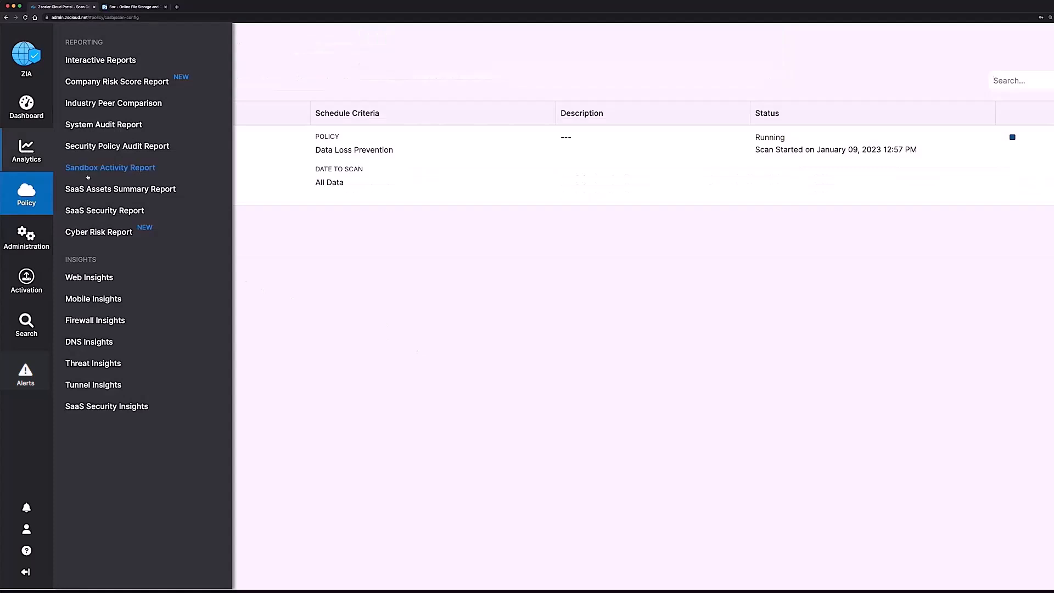
# Step: Open the SaaS Security Report from Analytics, showing 23 unsanctioned applications
pyautogui.click(94, 211)
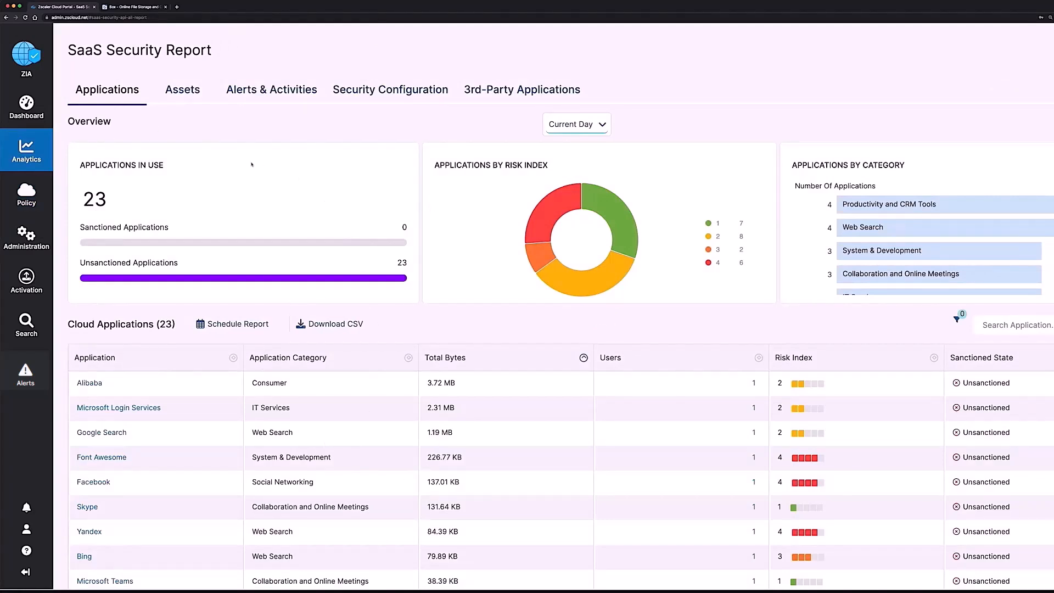
# Step: From the SaaS Assets report's Files per Tenant, open Box's 840 files with DLP violations
pyautogui.click(186, 92)
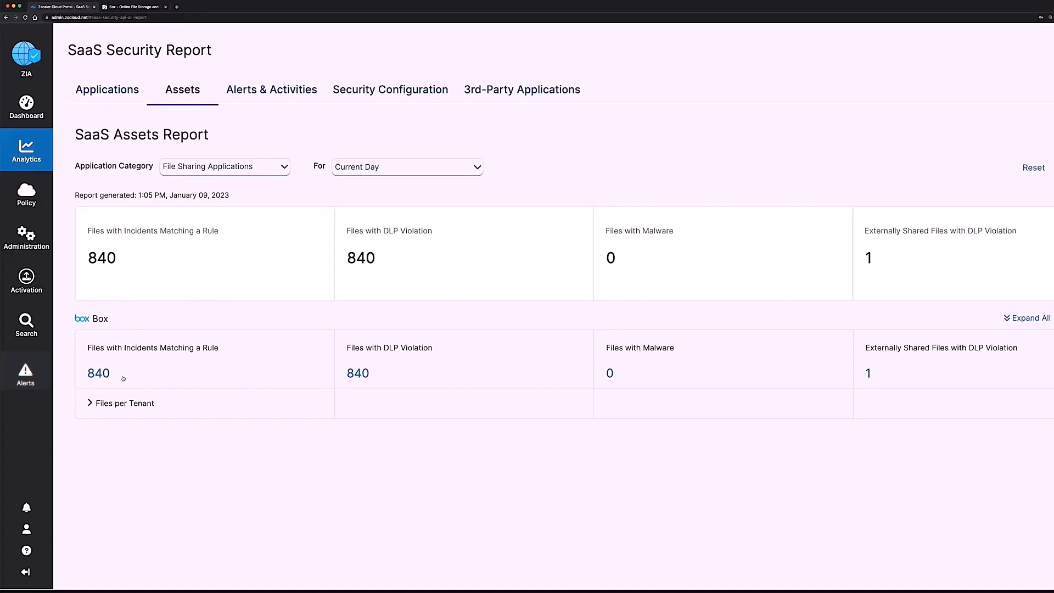
pyautogui.click(90, 404)
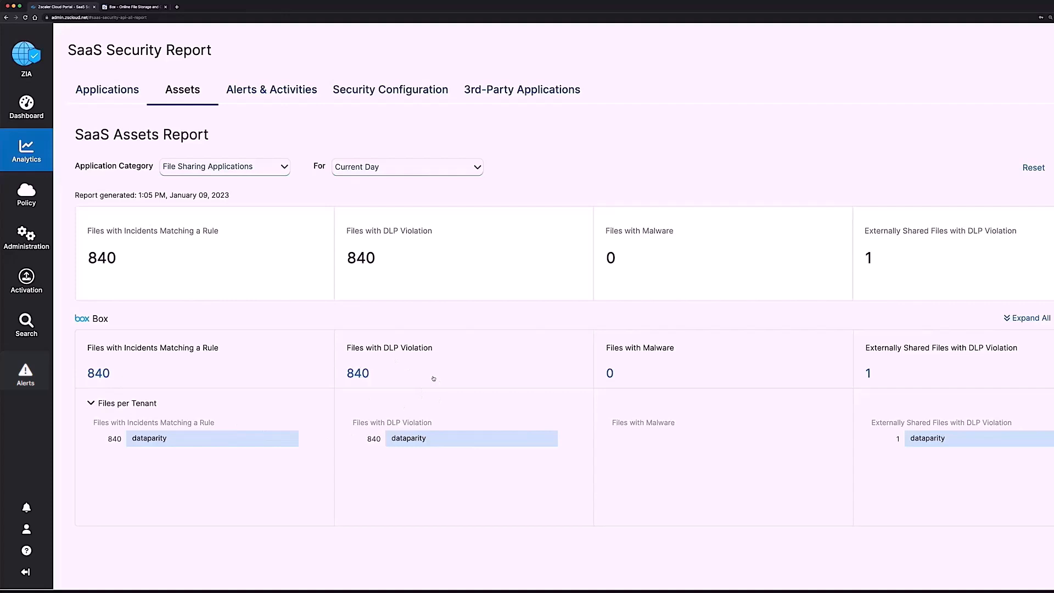
pyautogui.click(358, 374)
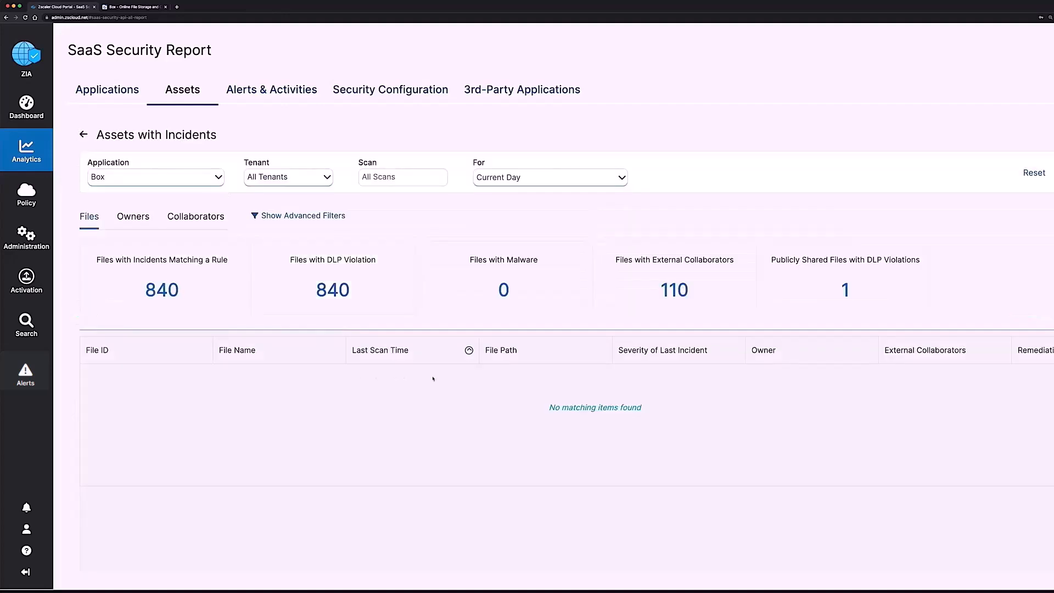
# Step: List Box's DLP-violating files with full paths and open Info-SSN-CC.docx from /All Files/SSE in Box
pyautogui.click(356, 299)
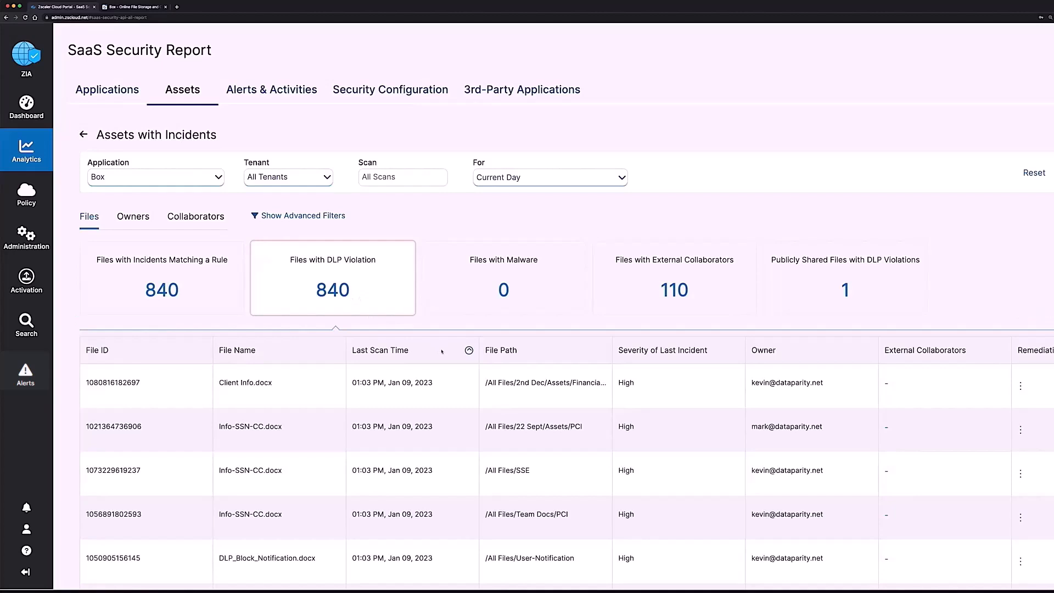
pyautogui.moveTo(605, 354); pyautogui.dragTo(649, 351)
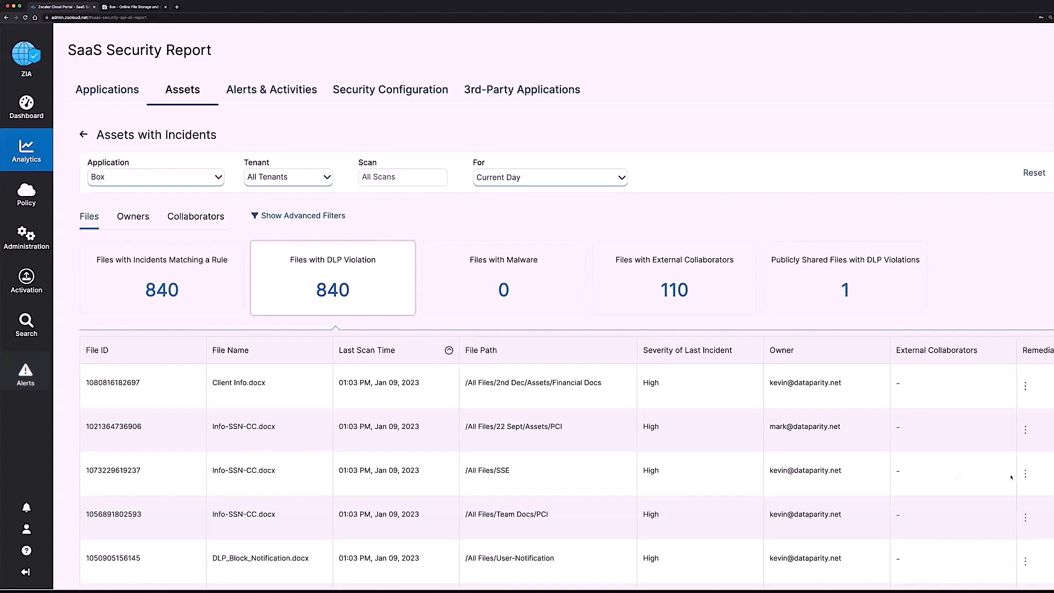
pyautogui.click(1025, 473)
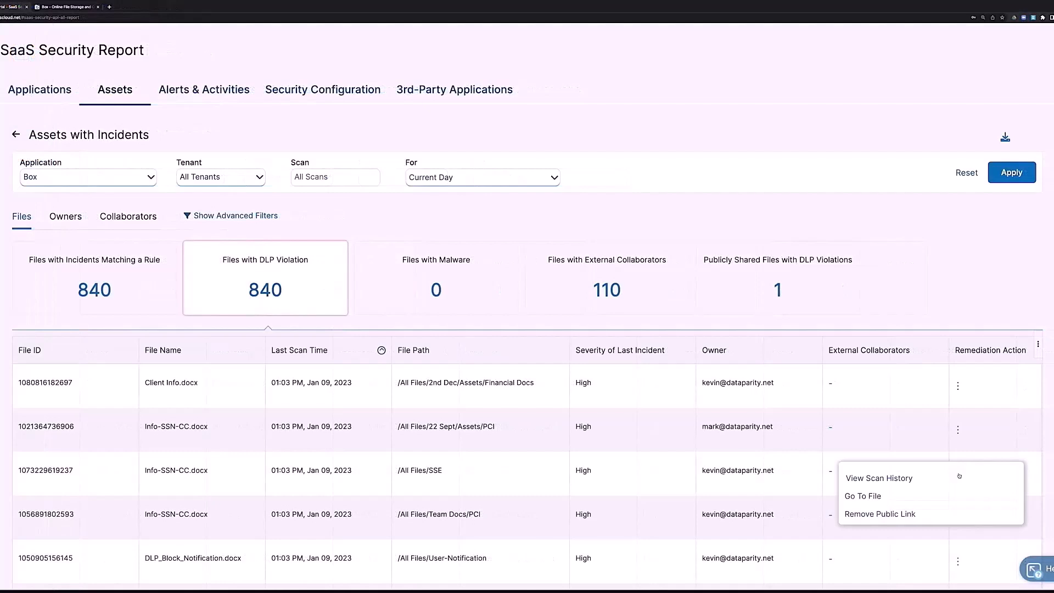
pyautogui.click(874, 496)
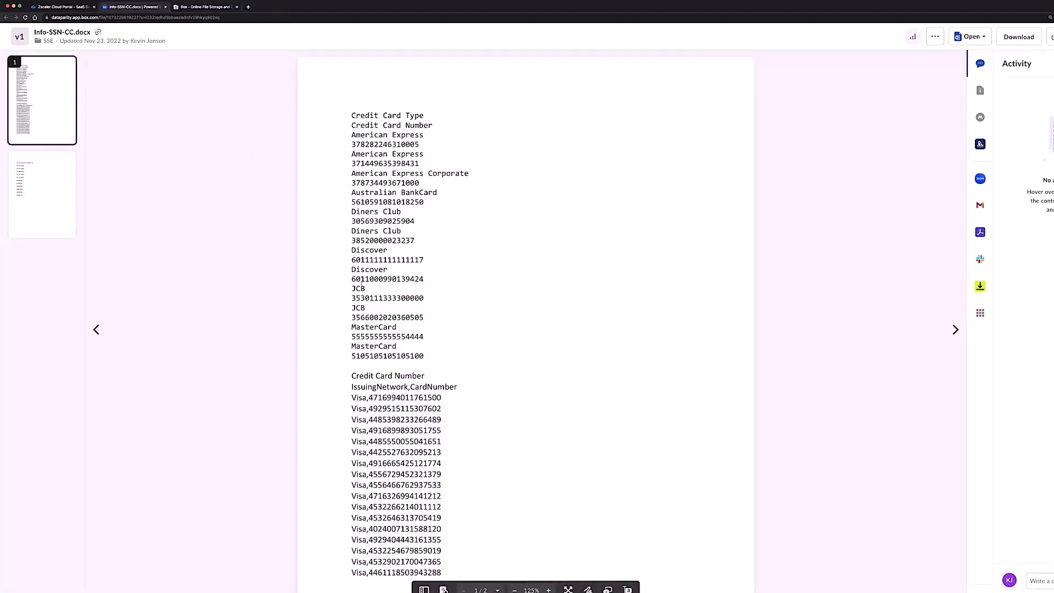
# Step: After reviewing the credit card numbers in Info-SSN-CC.docx, go back to the Zscaler Box files list
pyautogui.click(62, 6)
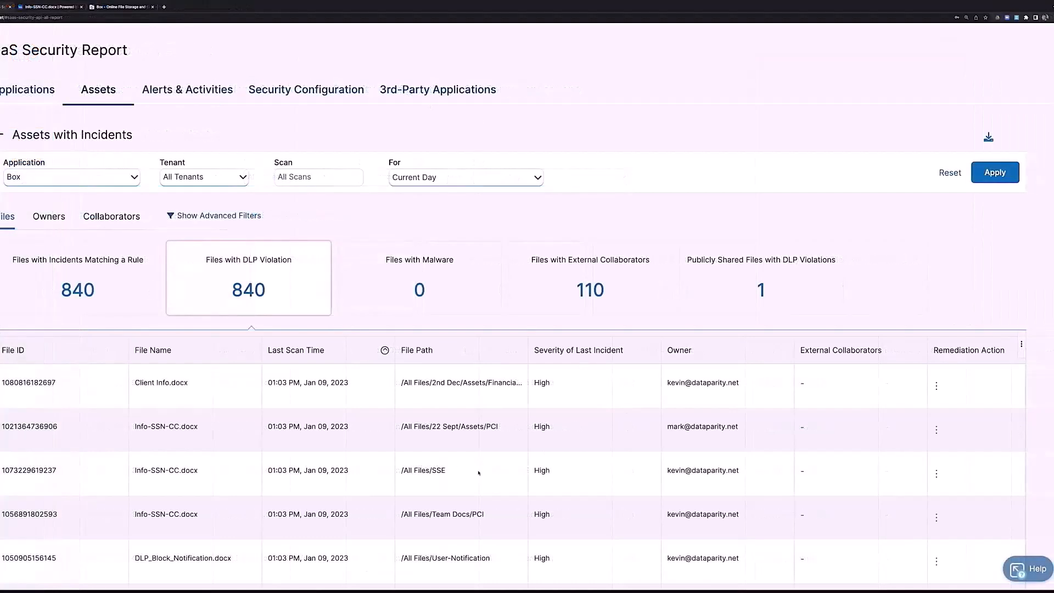
# Step: Show the Insights Logs scan history for Info-SSN-CC.docx in /All Files/SSE
pyautogui.click(937, 474)
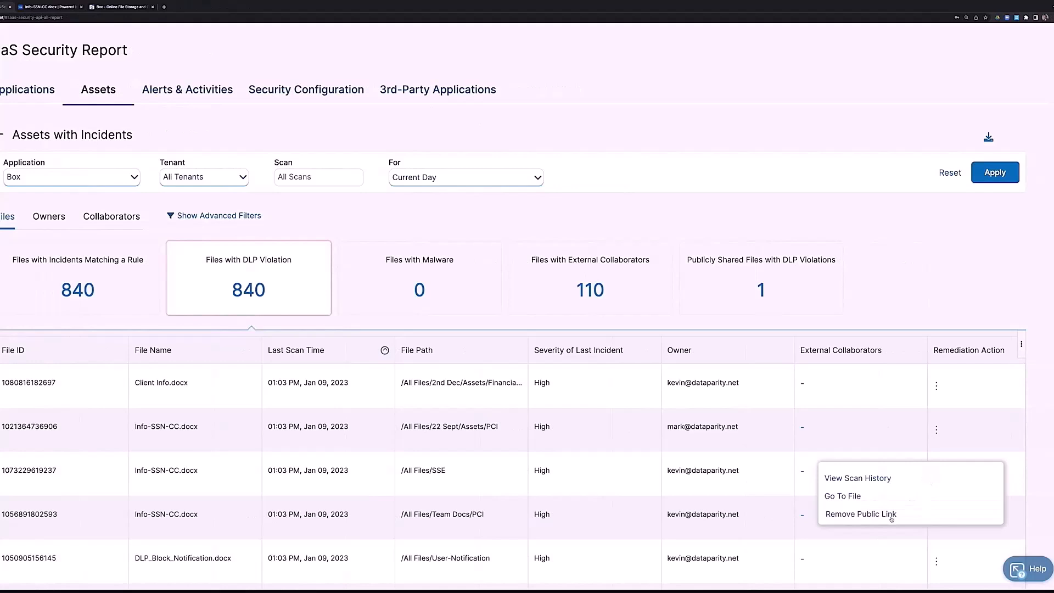
pyautogui.click(877, 478)
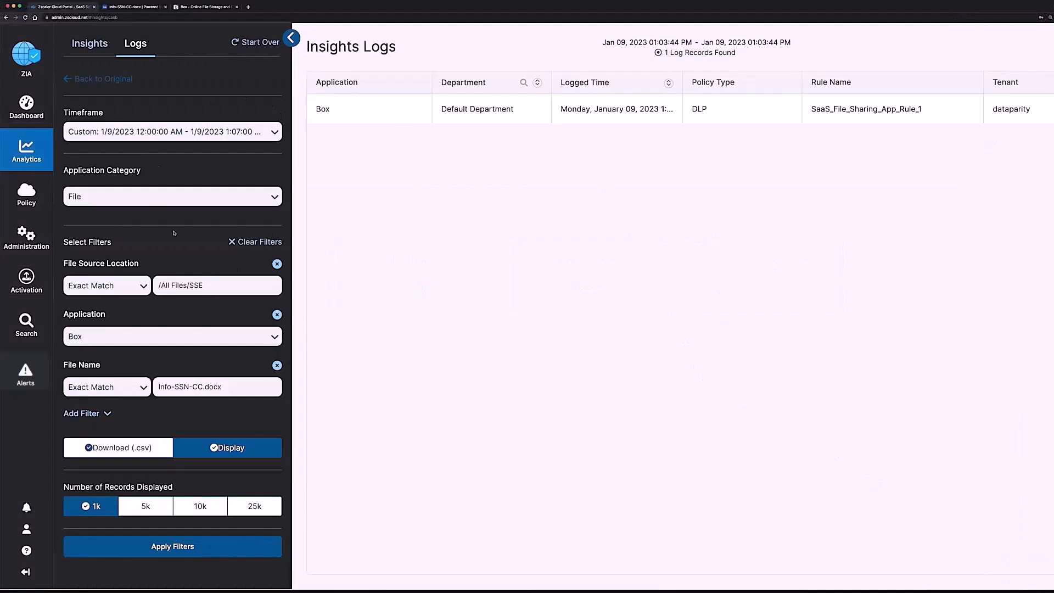
# Step: Widen Logged Time and scroll right to see the record's High severity, PCI engine, and Social Security Numbers dictionary
pyautogui.moveTo(683, 84); pyautogui.dragTo(710, 84)
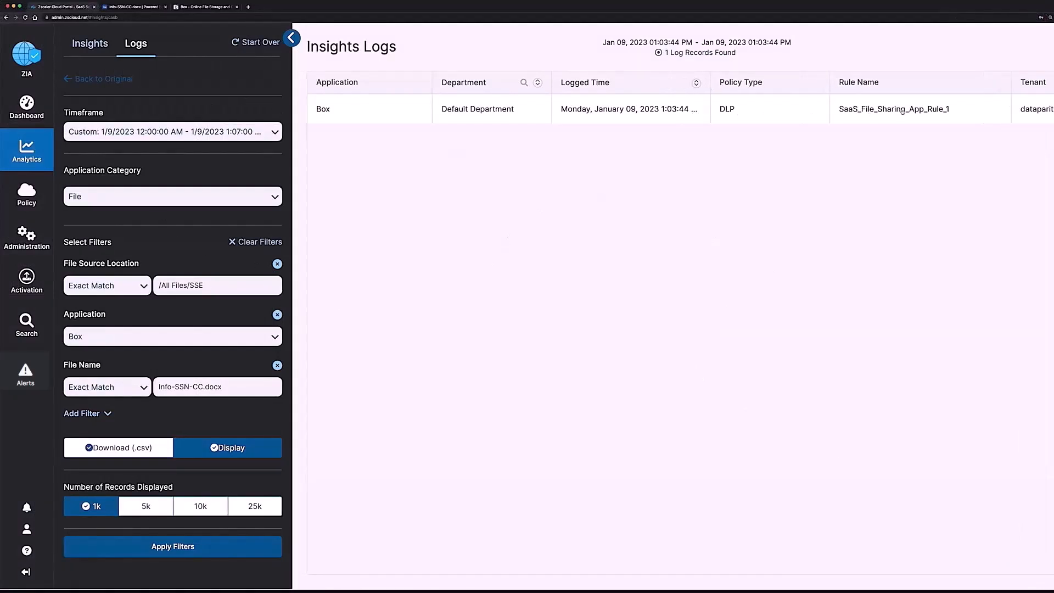
pyautogui.hscroll(10, 902, 112)
pyautogui.hscroll(5, 902, 111)
pyautogui.hscroll(10, 878, 116)
pyautogui.hscroll(10, 680, 112)
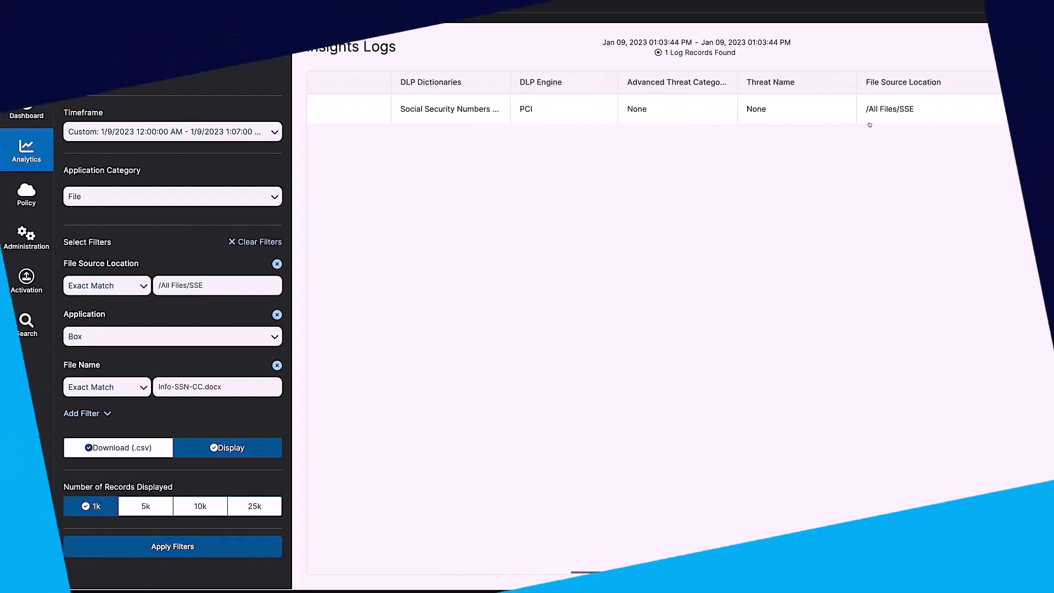